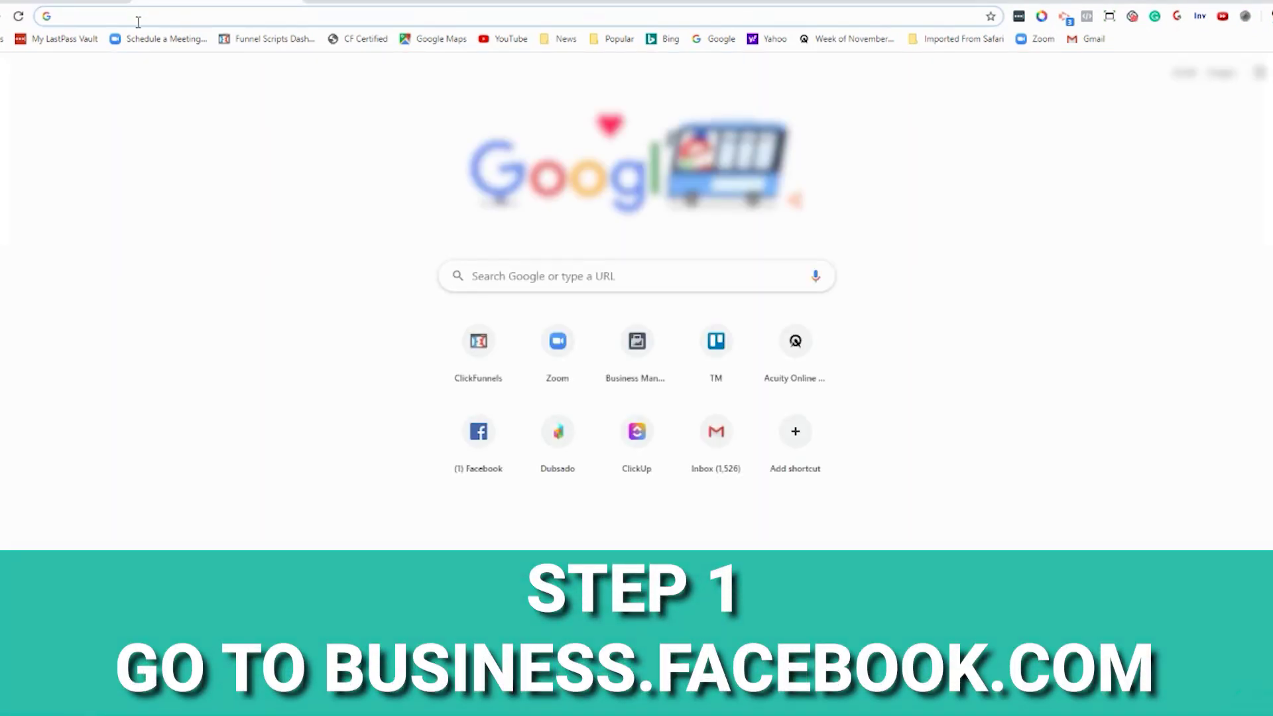
Load business.facebook.com in Chrome's address bar.
type("business")
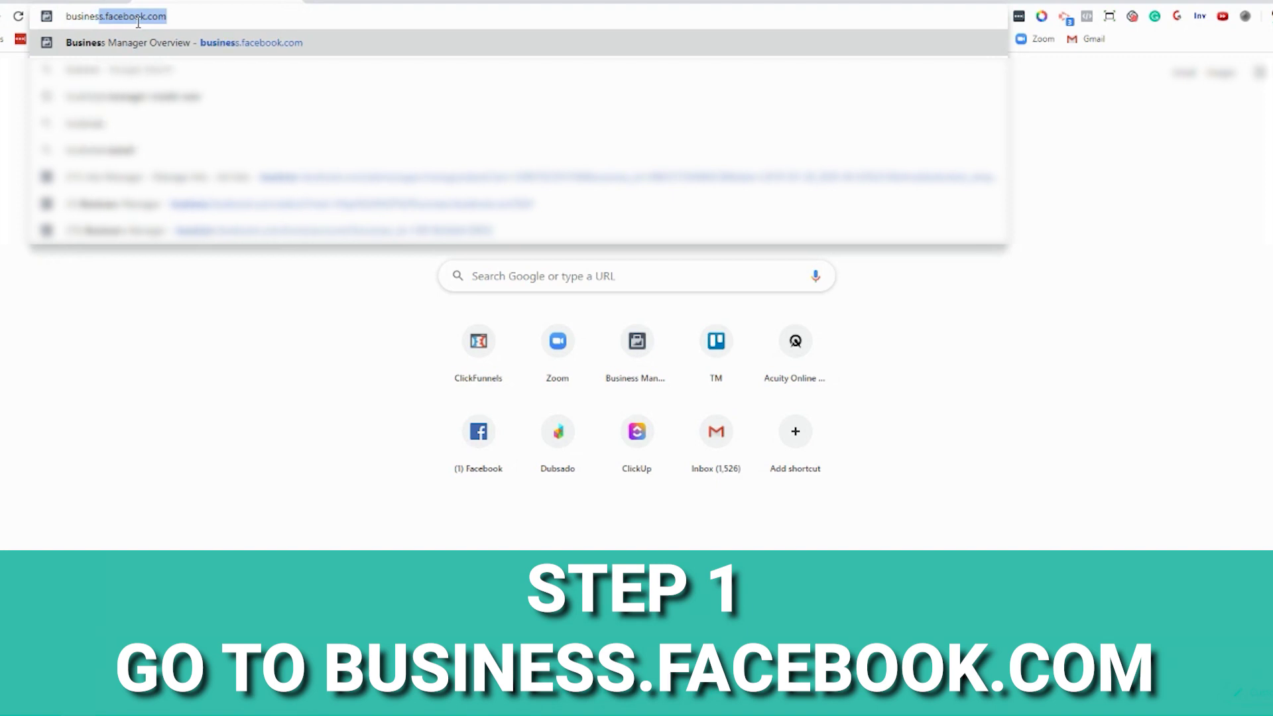
type(".")
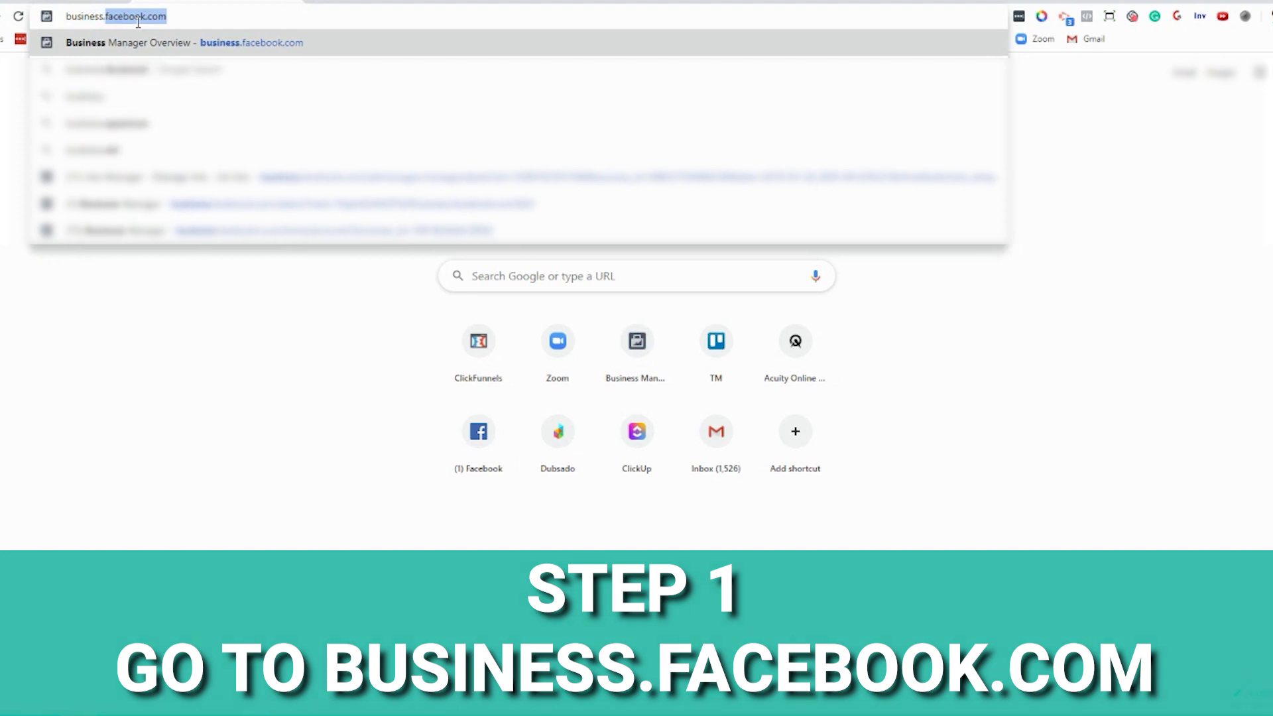
type("facebook")
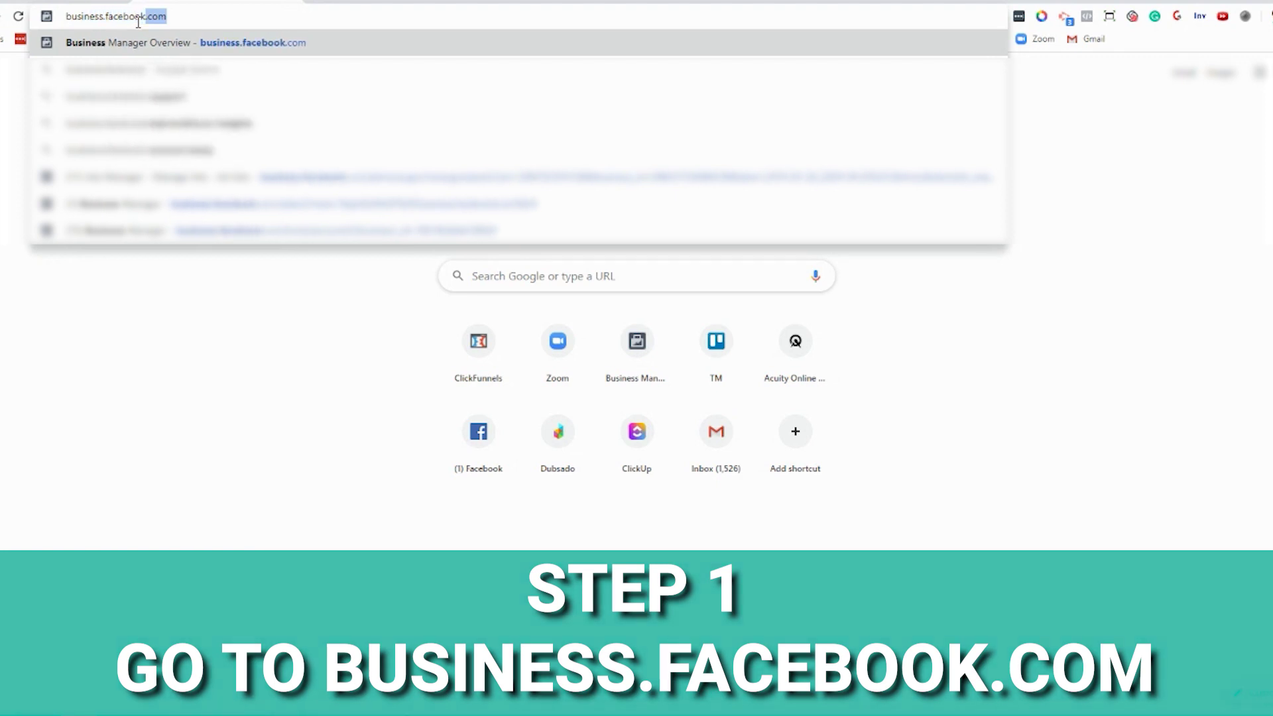
type(".")
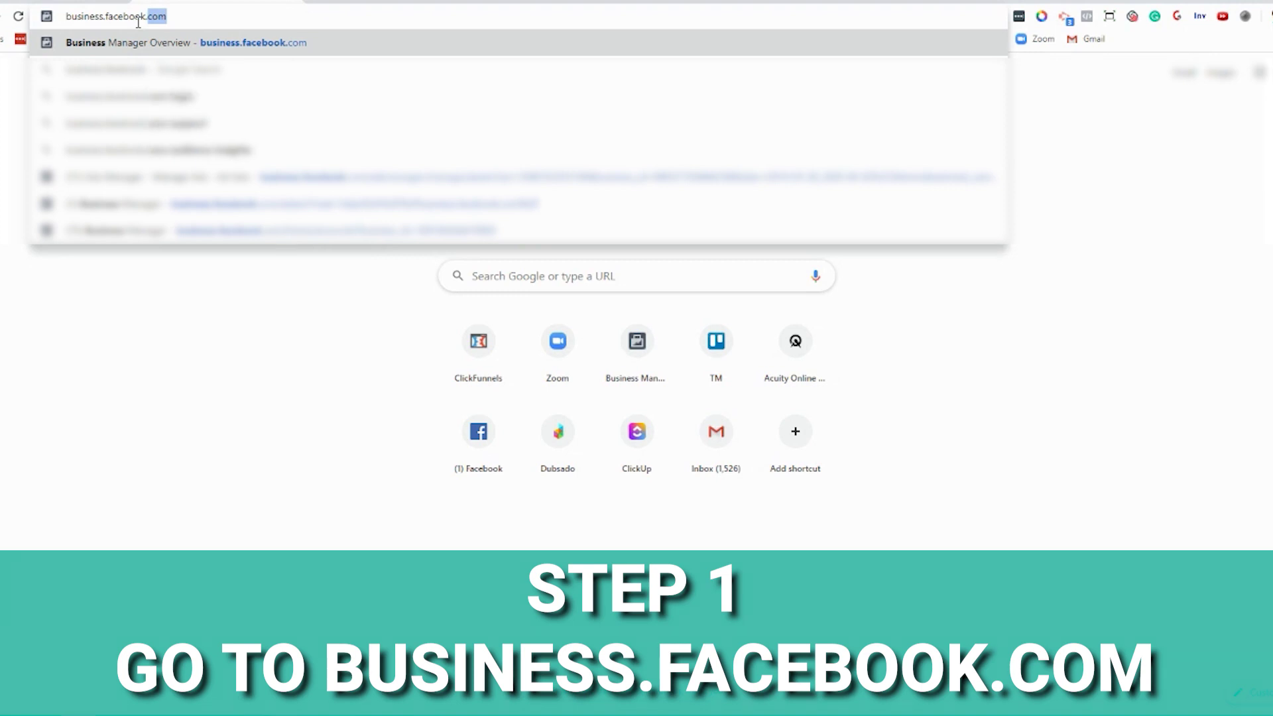
type("com")
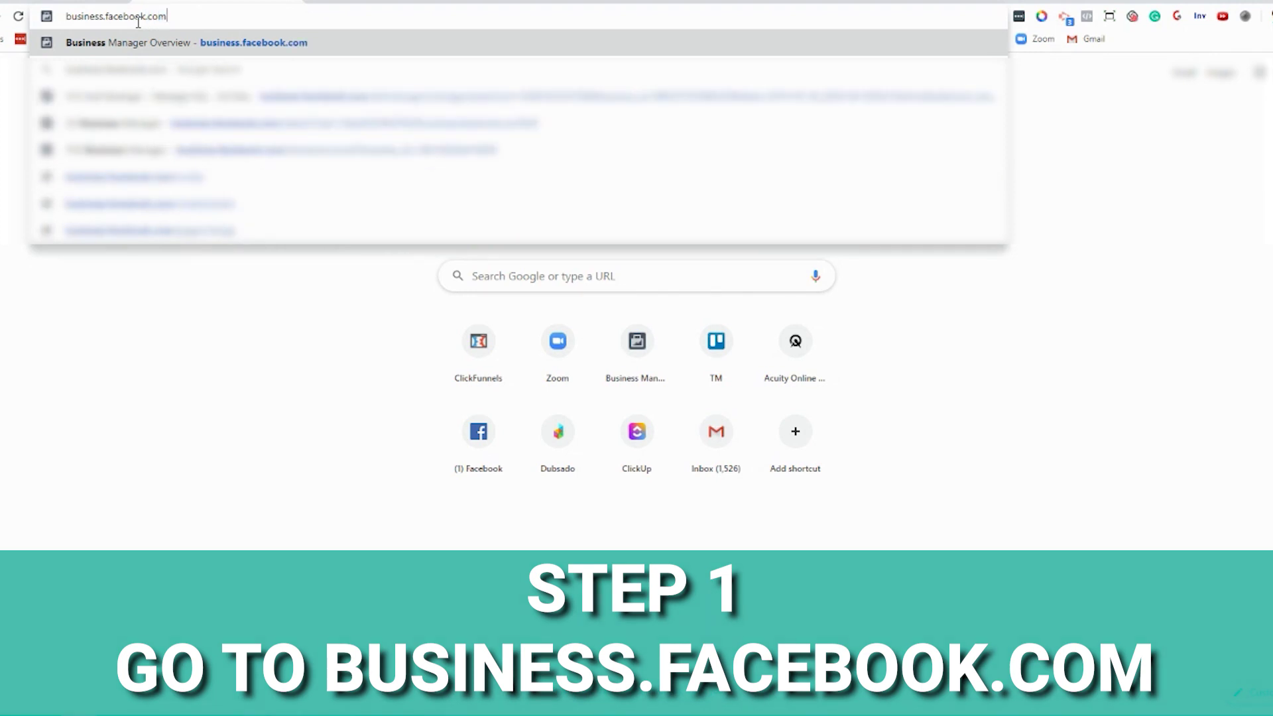
key("Return")
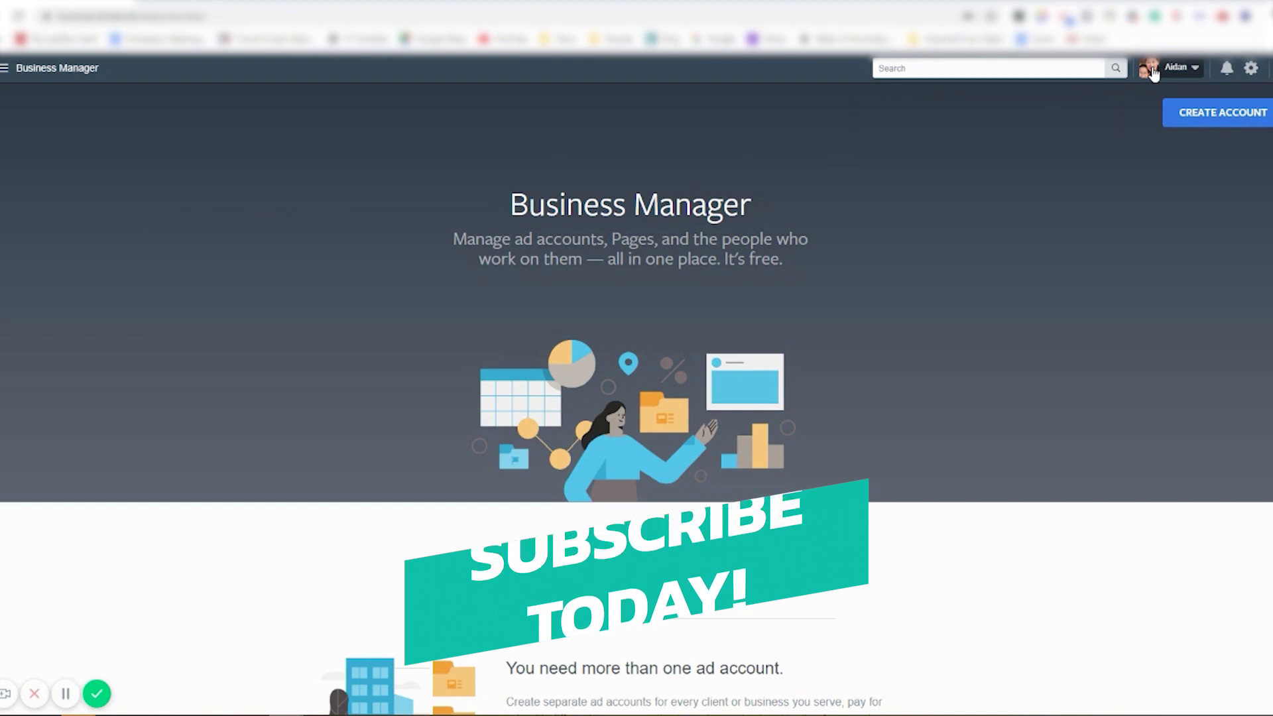
Start a business account named Conniejpak Business Manager, entering the owner's name and business email.
left_click(1183, 114)
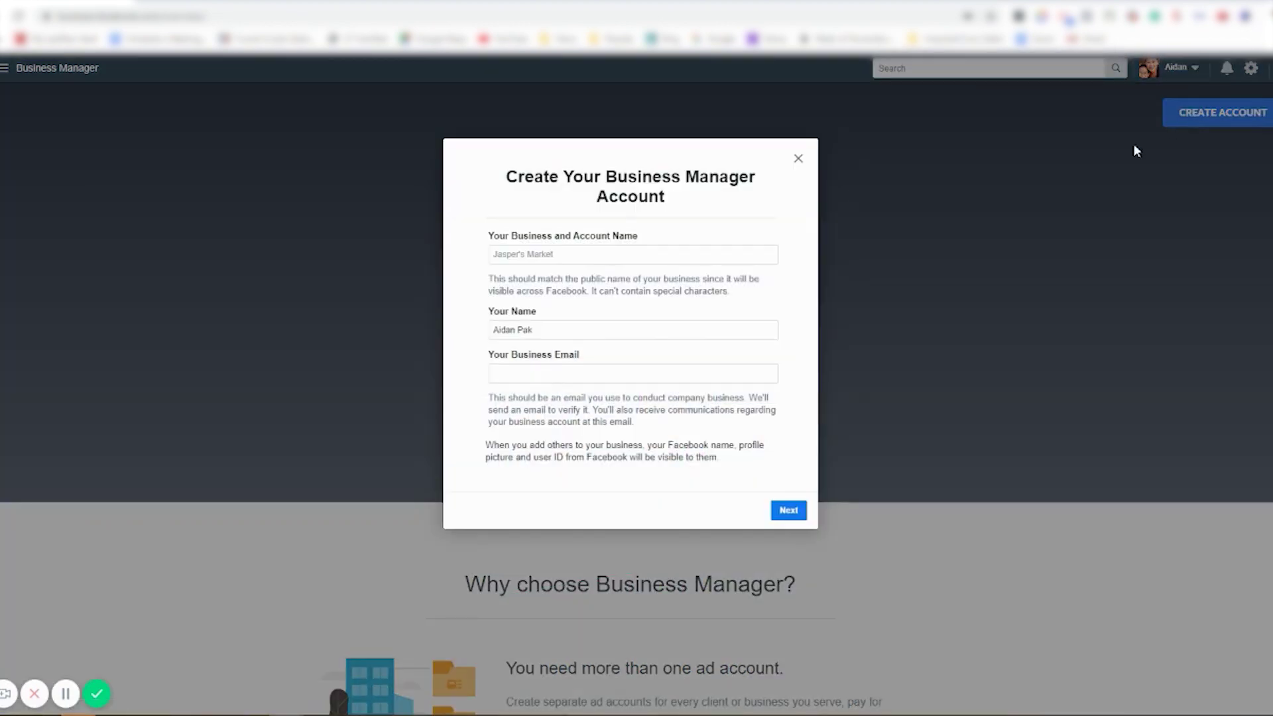
left_click(588, 255)
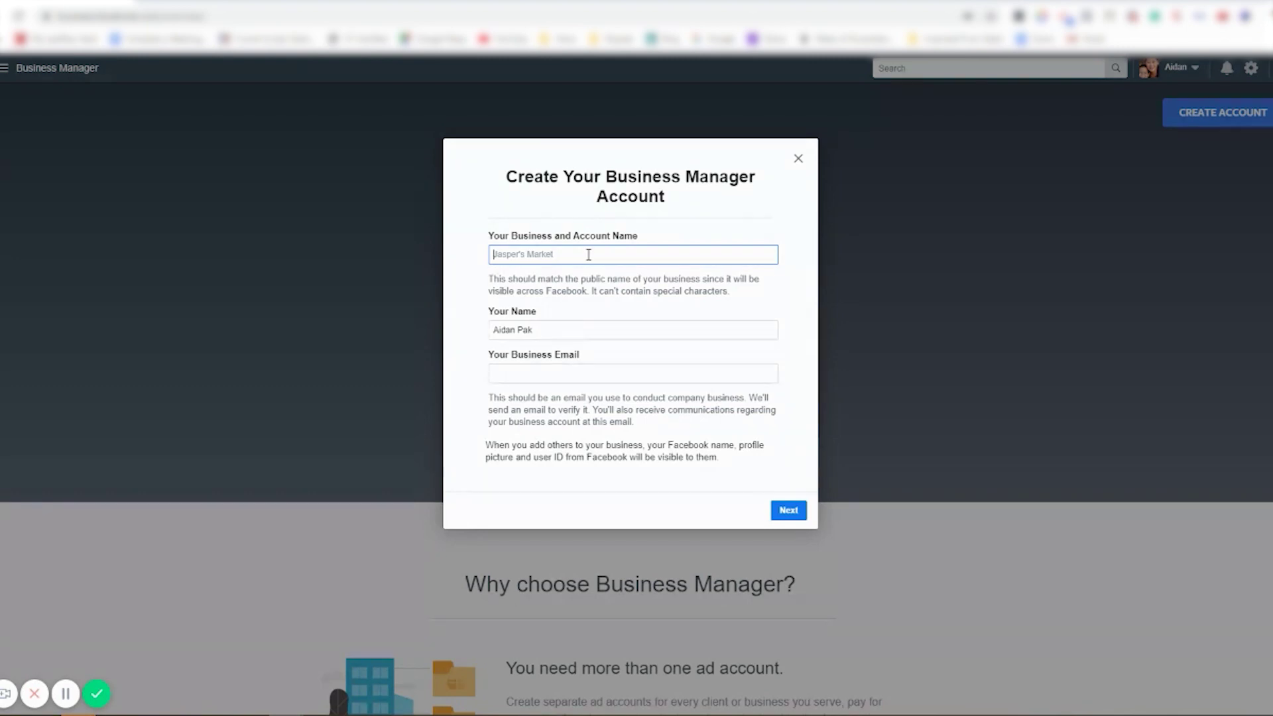
type("Connie Accounts")
double_click(540, 254)
type("Business Managerjpak")
triple_click(535, 330)
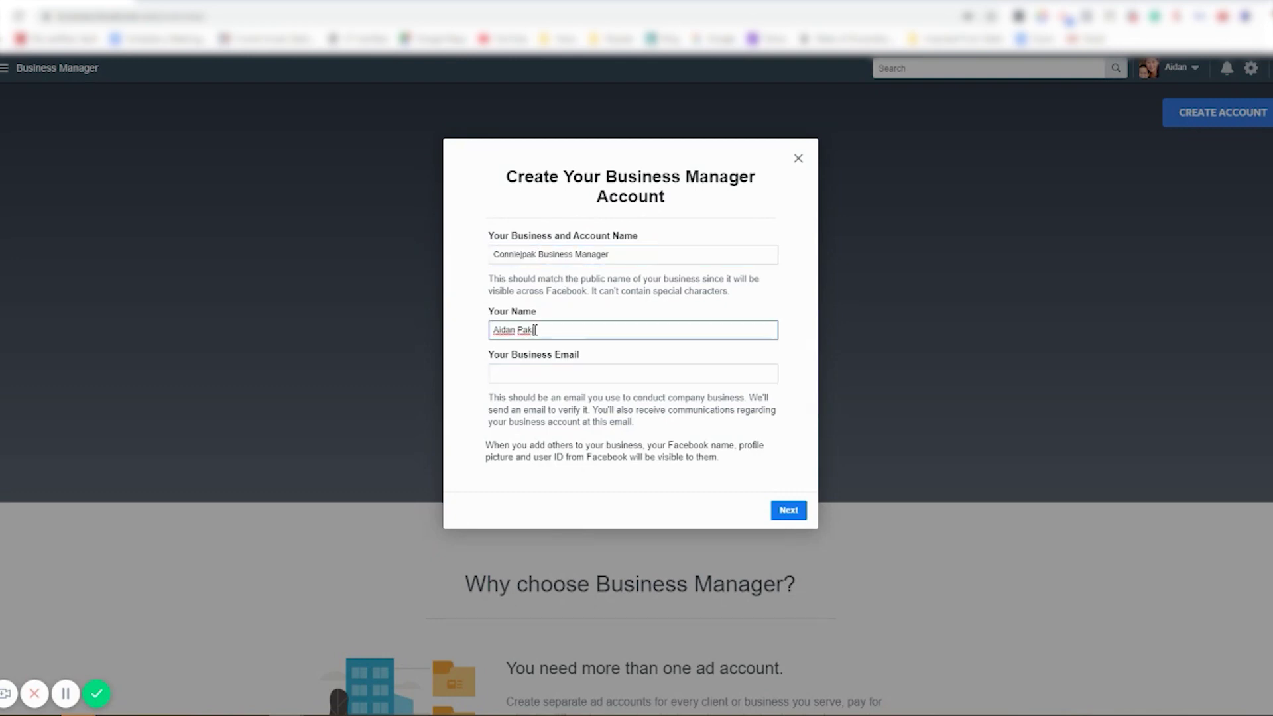
type("Connie Pa")
key("Tab")
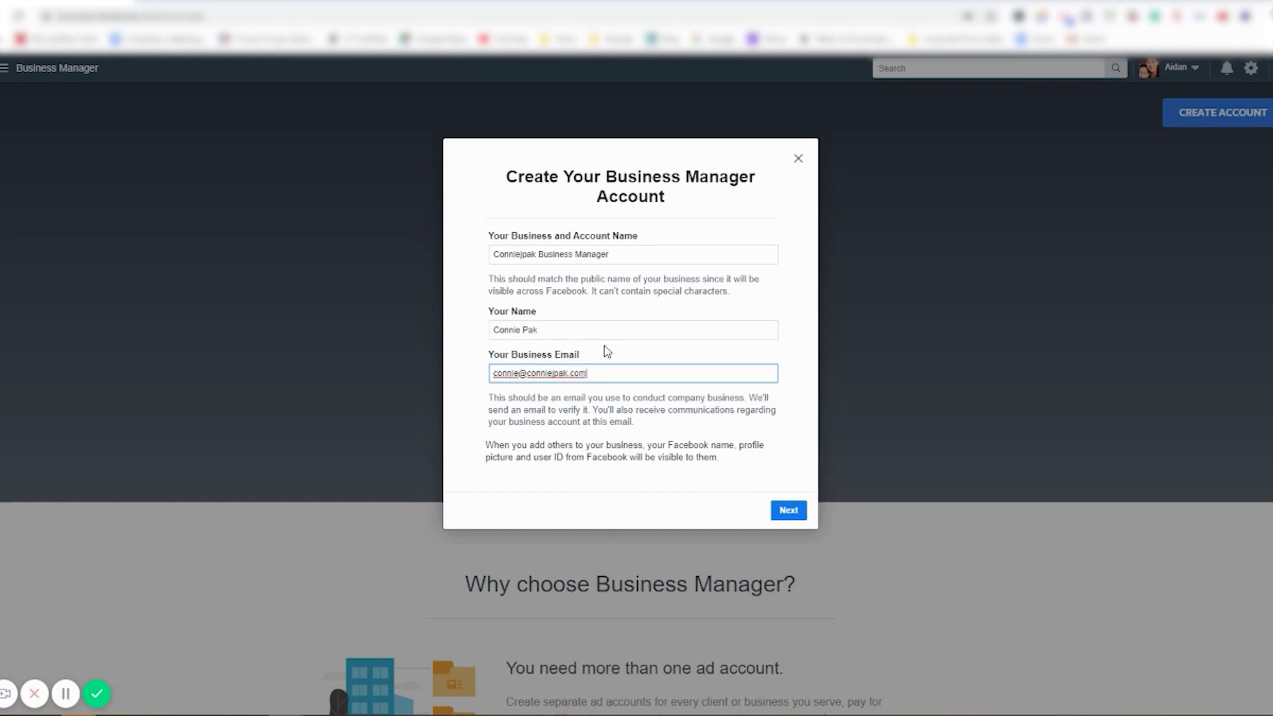
left_click(787, 511)
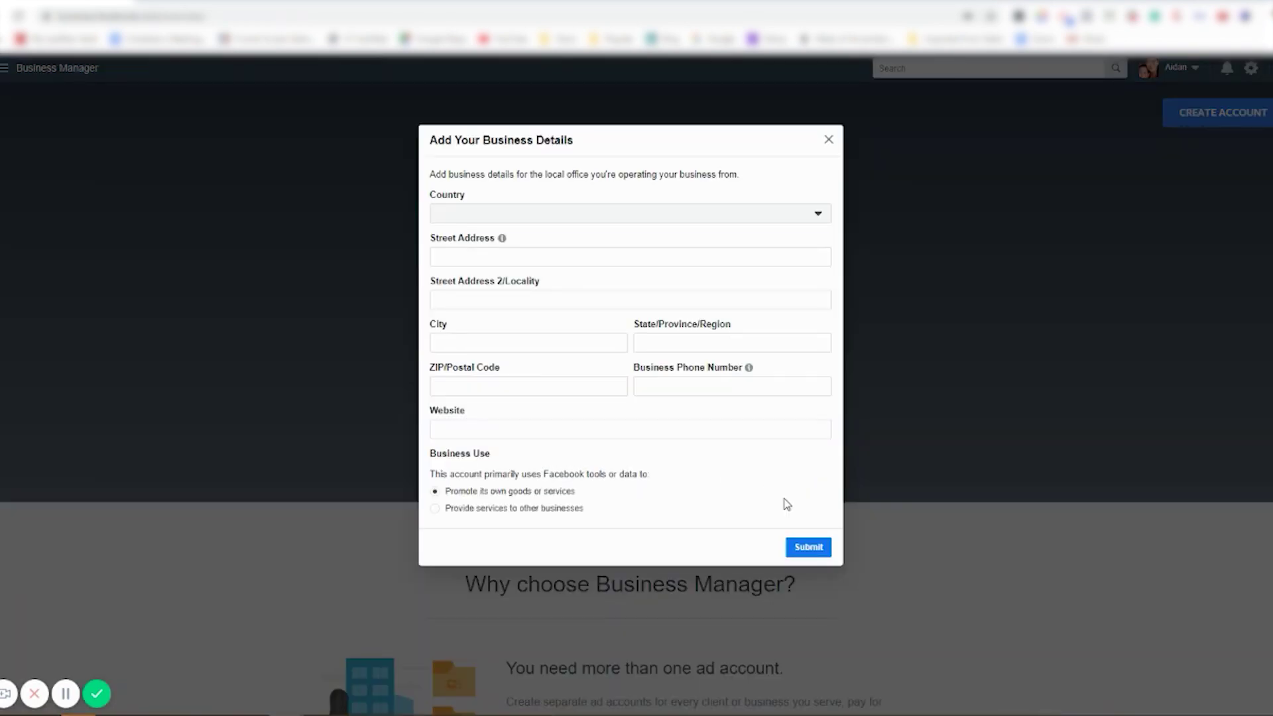
Submit business details with country United States, website conniejpak.com, and own-goods business use.
left_click(576, 220)
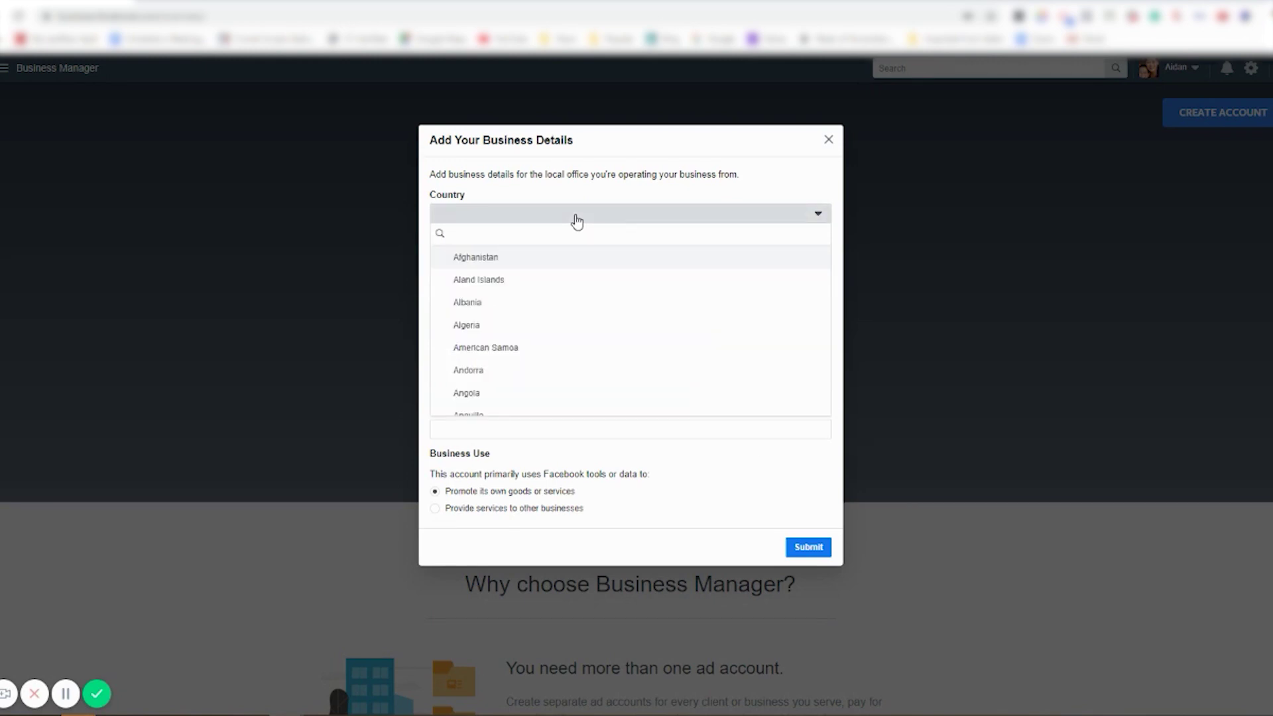
type("u")
left_click(504, 345)
left_click(487, 261)
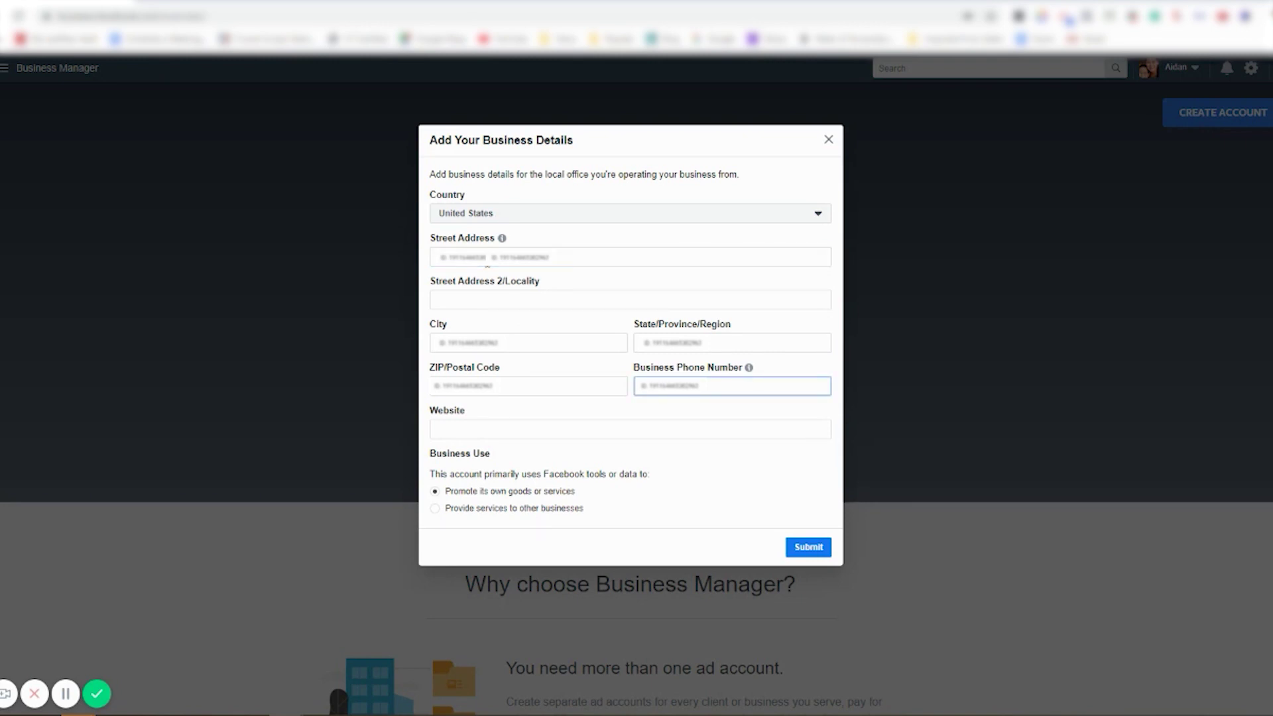
key("Tab")
type("co")
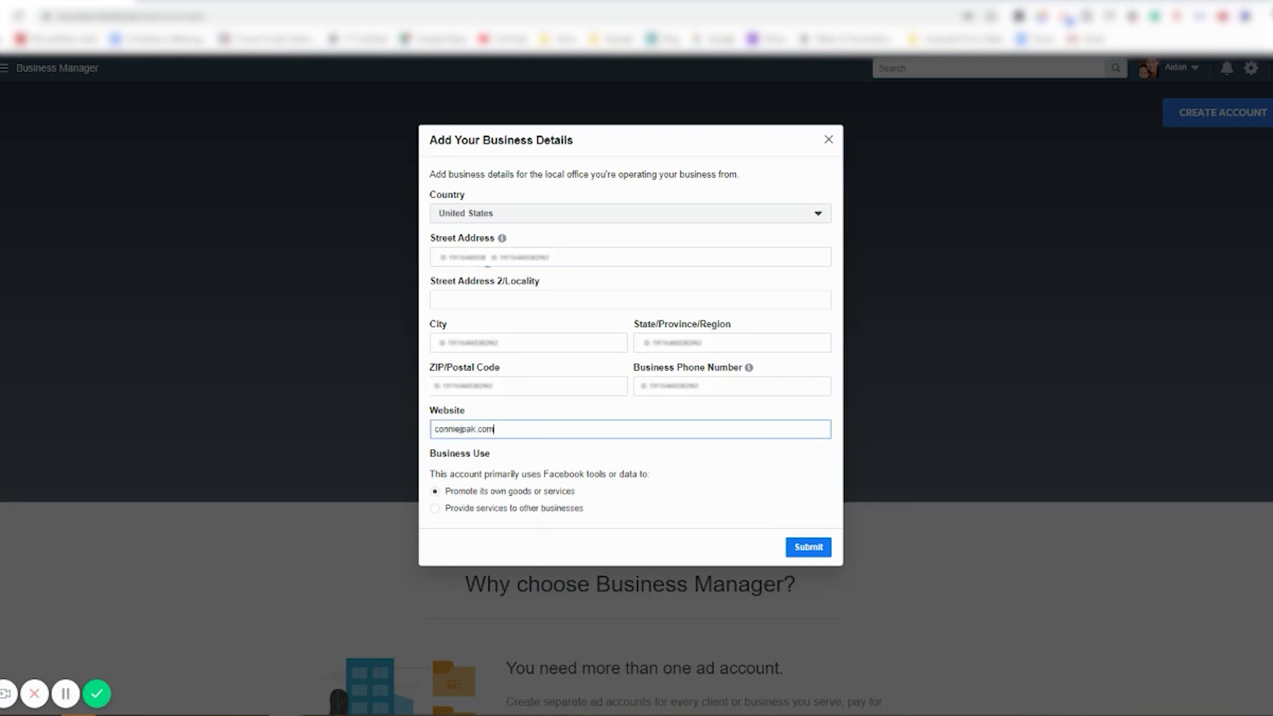
type("nniejpak.com")
left_click(455, 509)
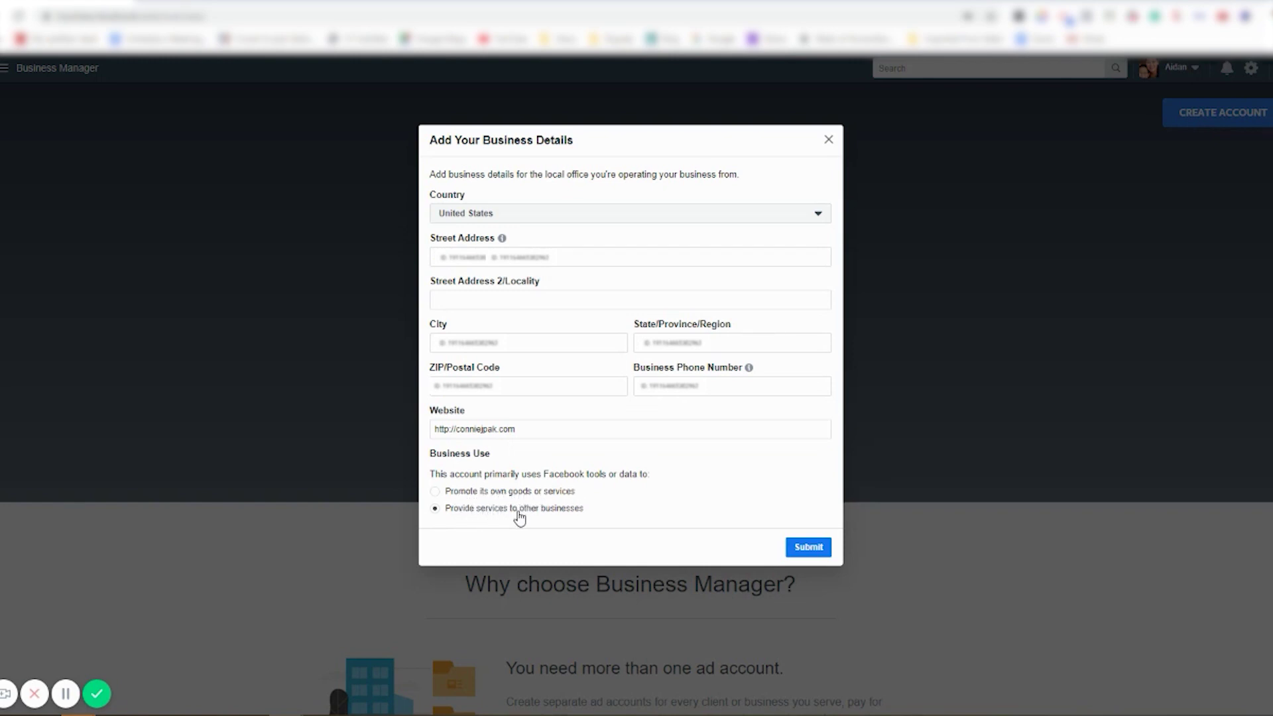
left_click(437, 493)
left_click(805, 549)
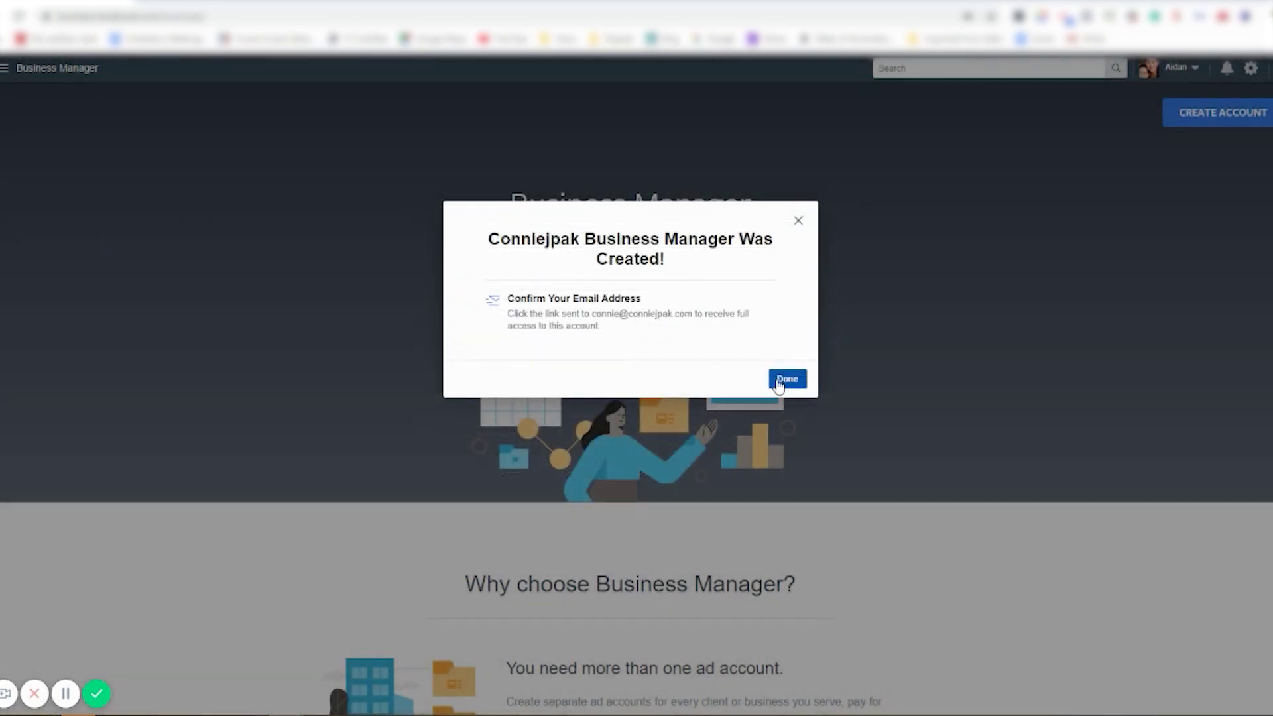
Dismiss the account-created confirmation and enlarge the mail inbox window.
left_click(780, 383)
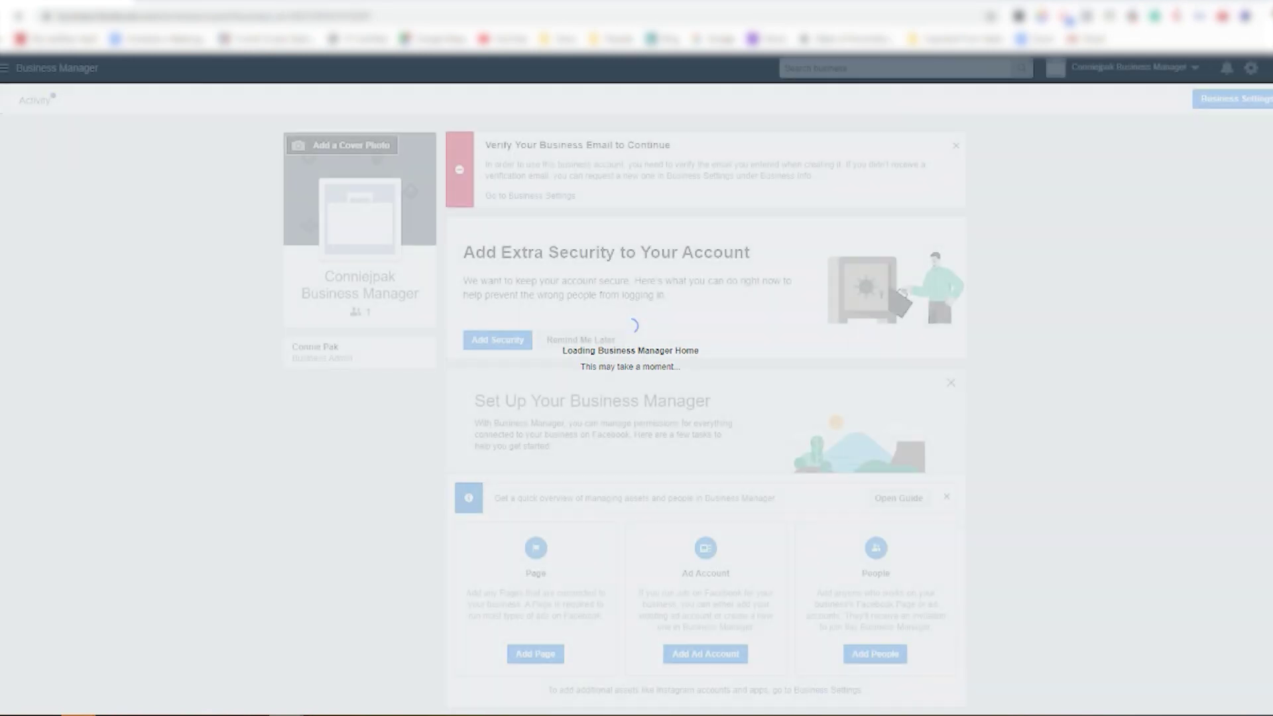
left_click_drag(767, 16, 767, 232)
double_click(768, 226)
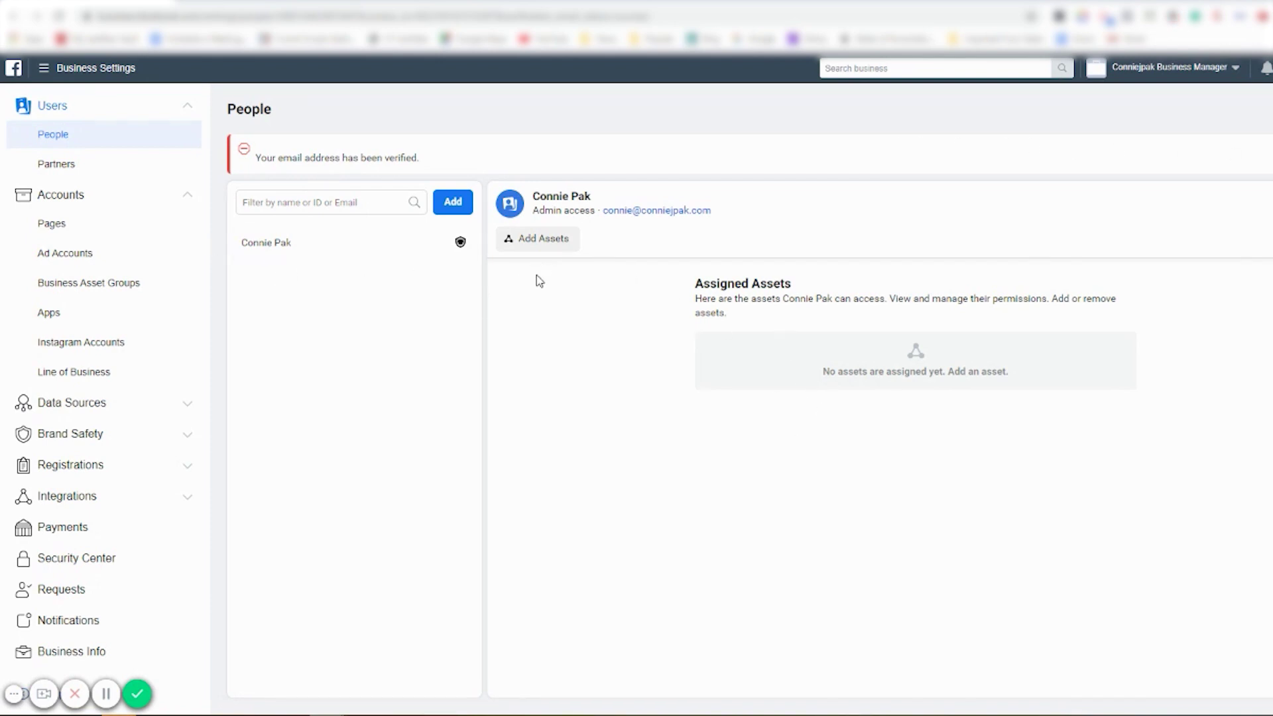
Check the admin's details, Pages and Ad Accounts, then show the Add Page options.
left_click(306, 244)
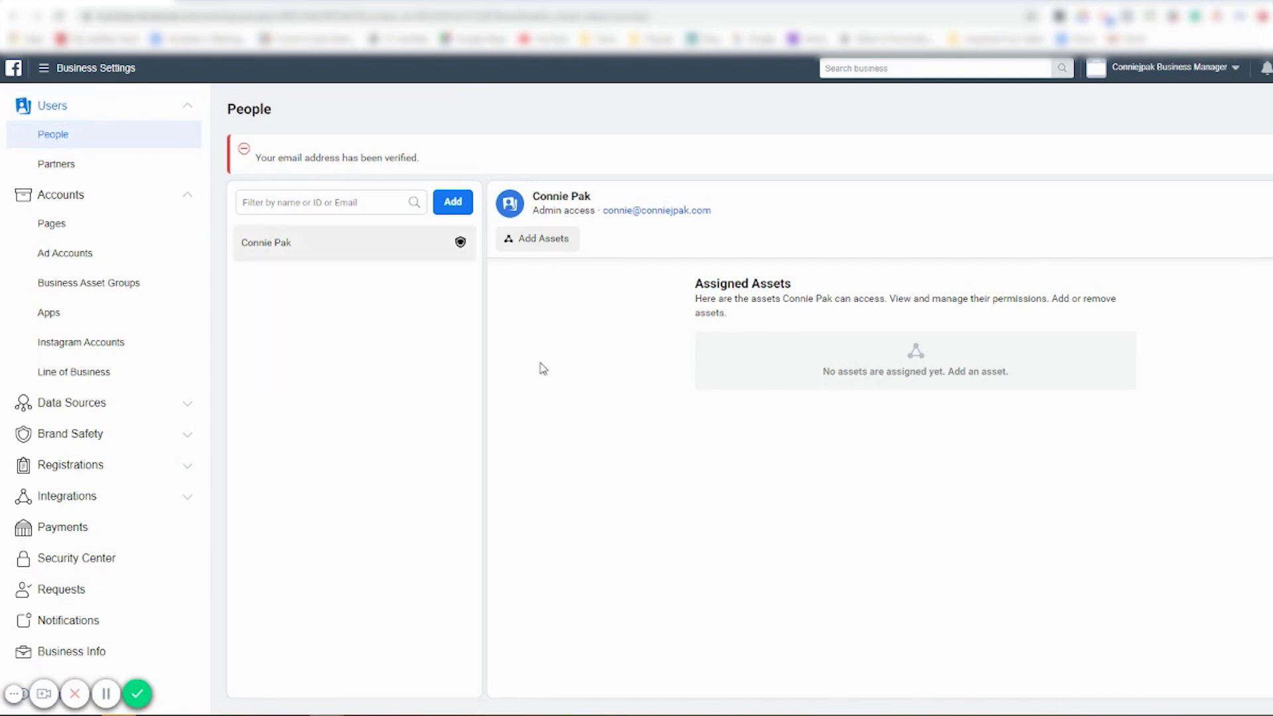
left_click(44, 228)
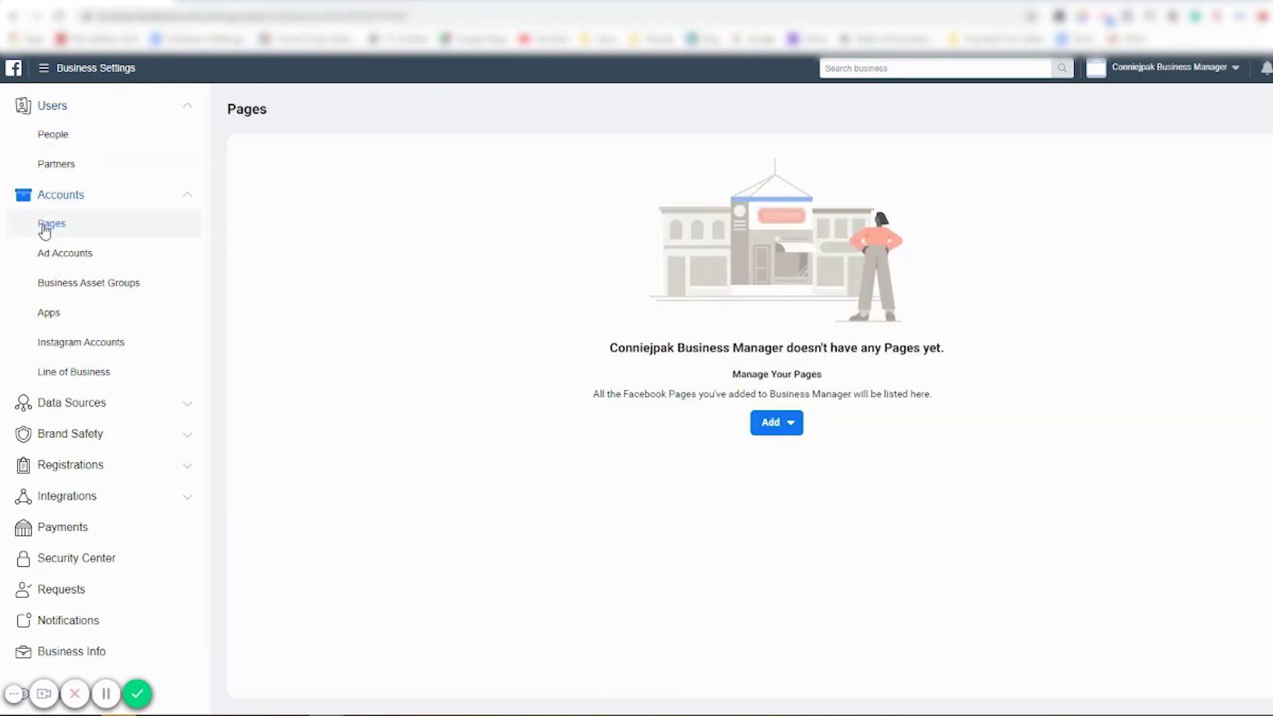
left_click(74, 258)
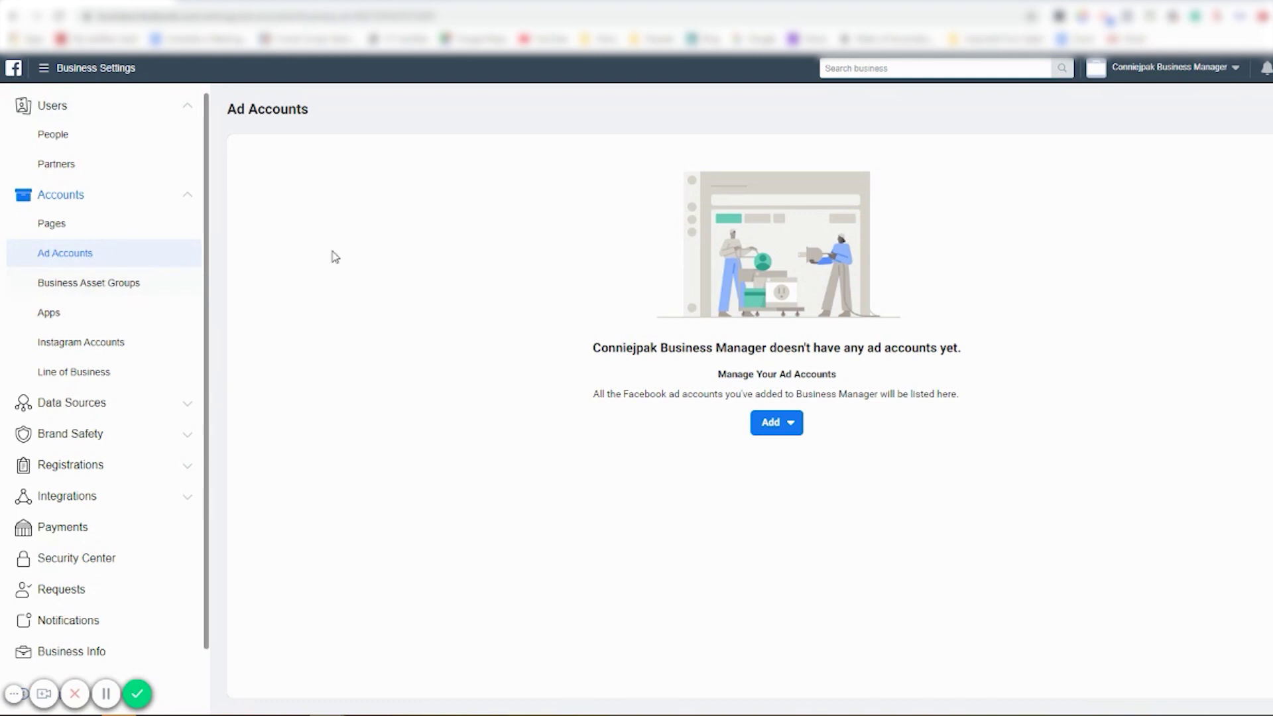
left_click(81, 232)
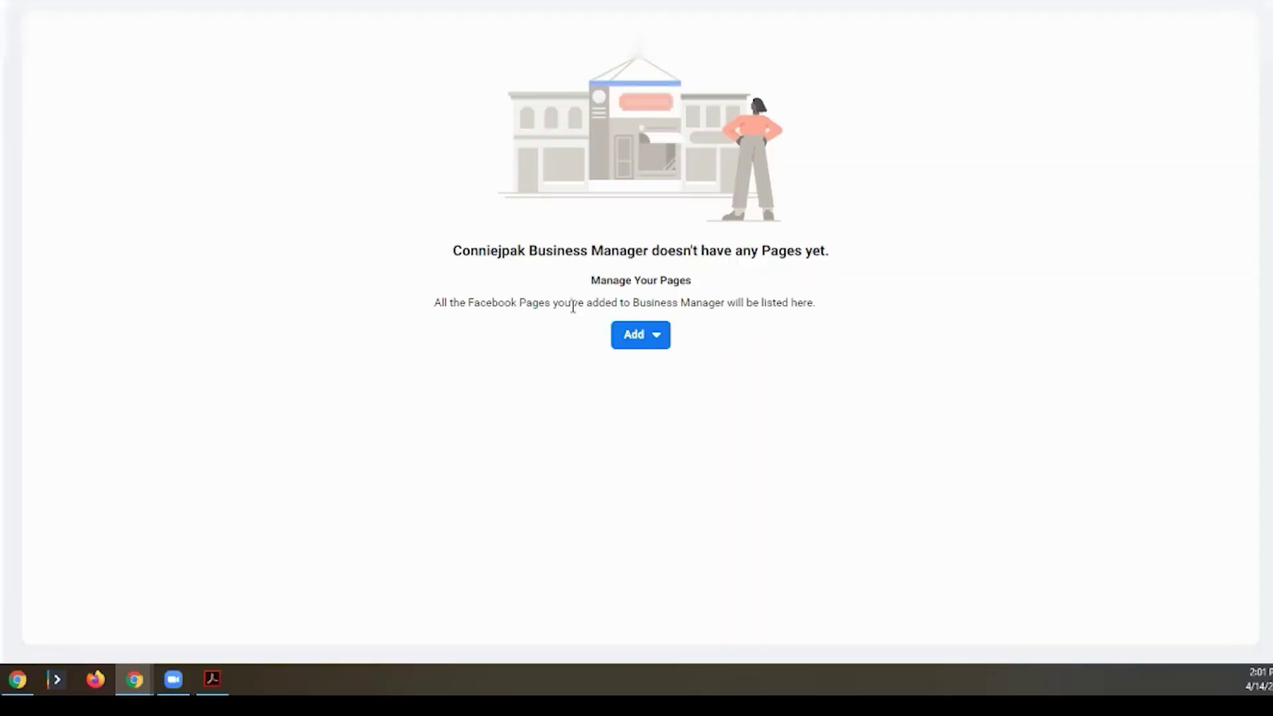
left_click(783, 427)
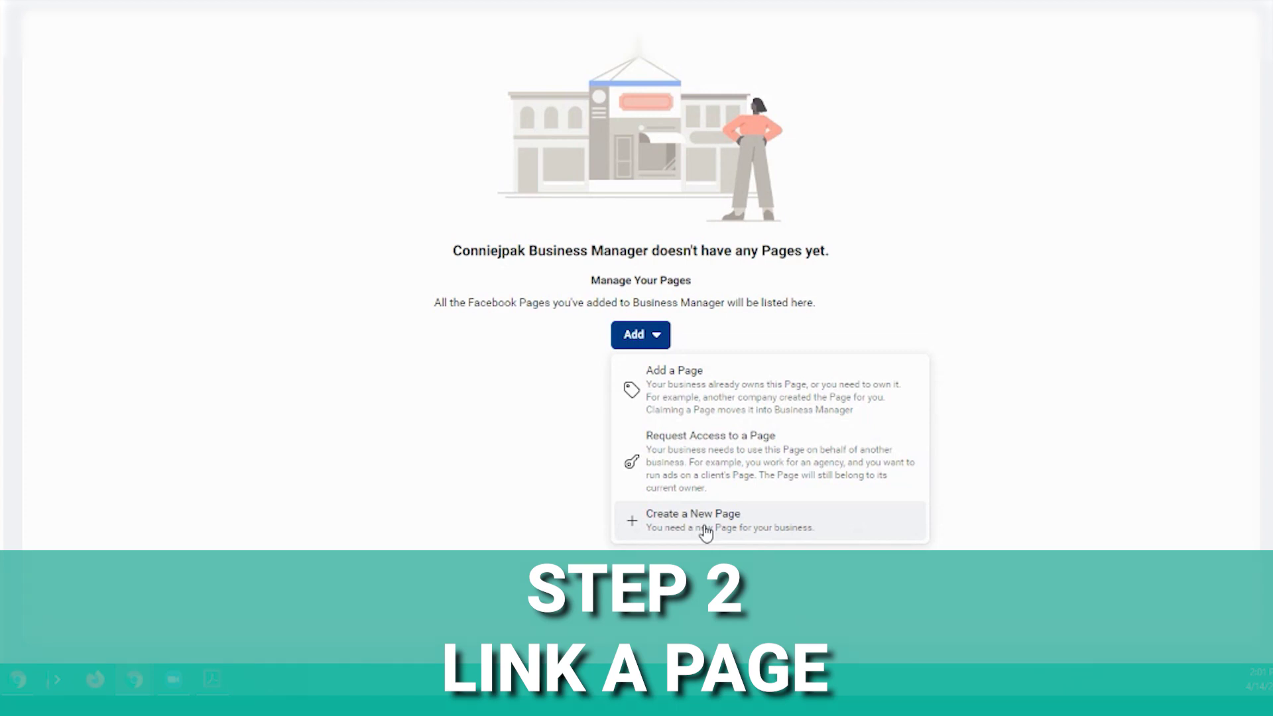
Try adding Tuckdin Marketing as an owned Page, then dismiss the admin error and primary-page prompt.
left_click(680, 469)
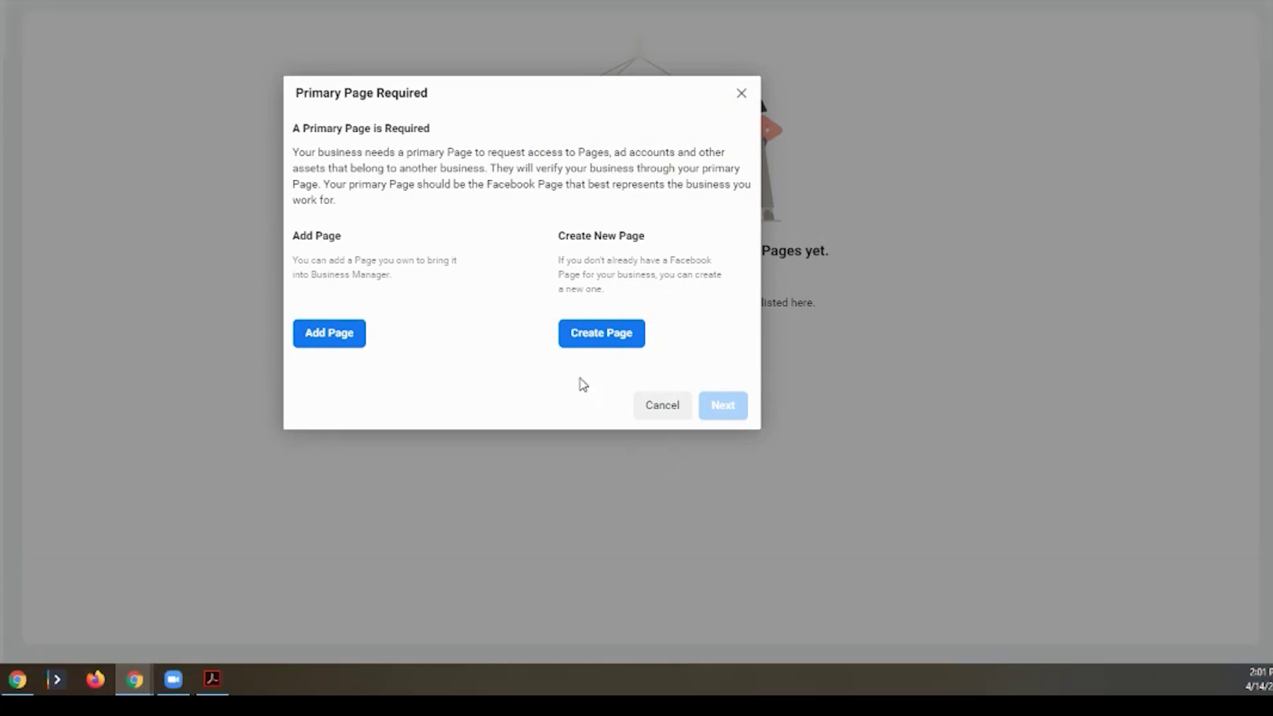
left_click(325, 331)
left_click(509, 326)
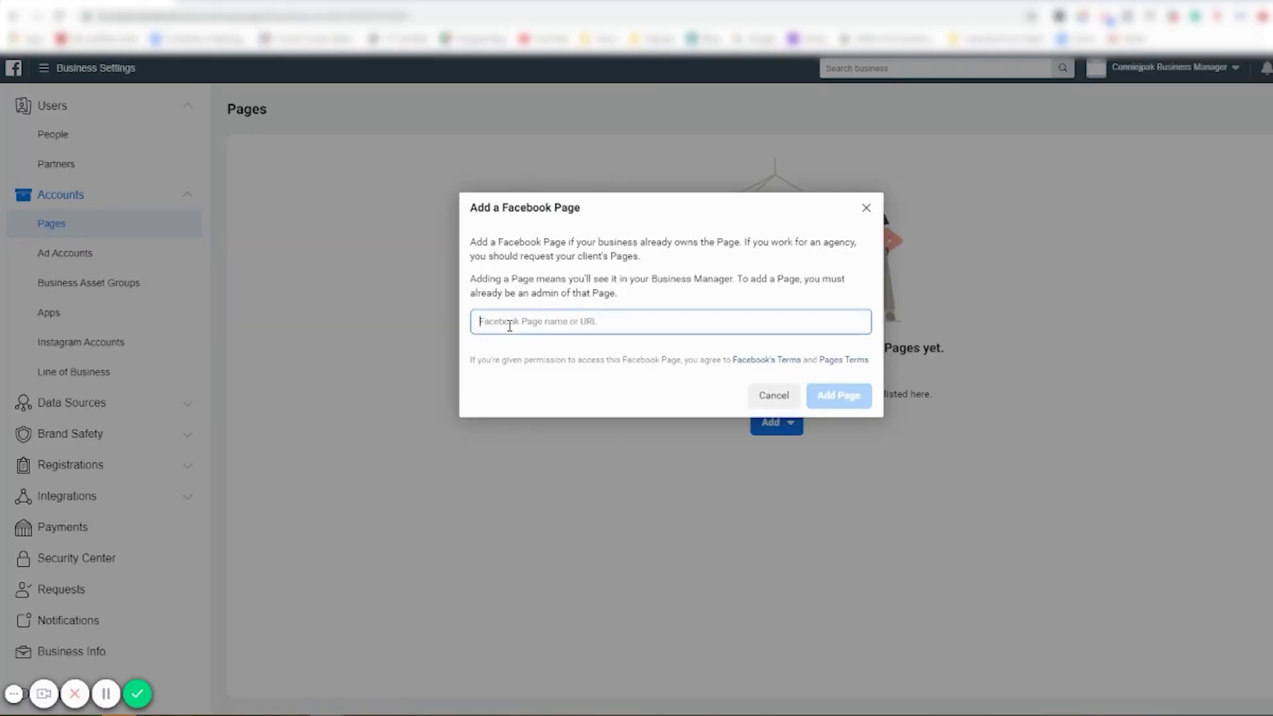
type("Tuckdin")
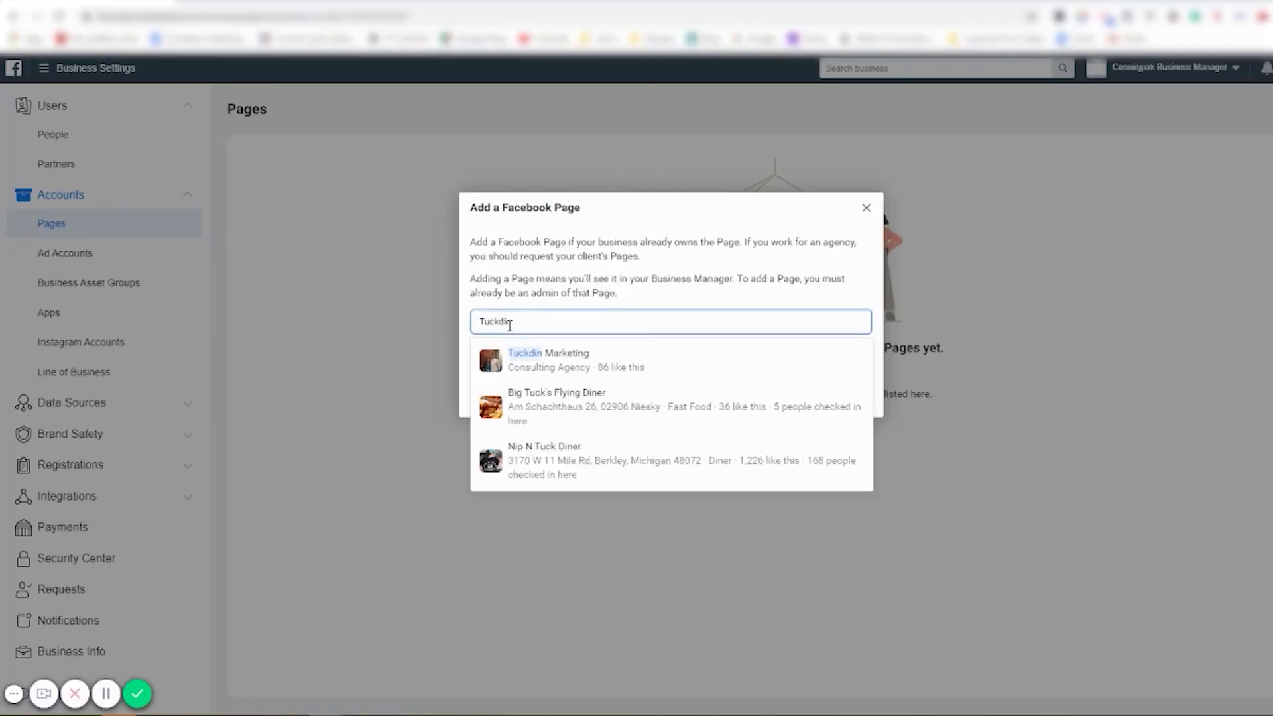
left_click(524, 357)
left_click(670, 280)
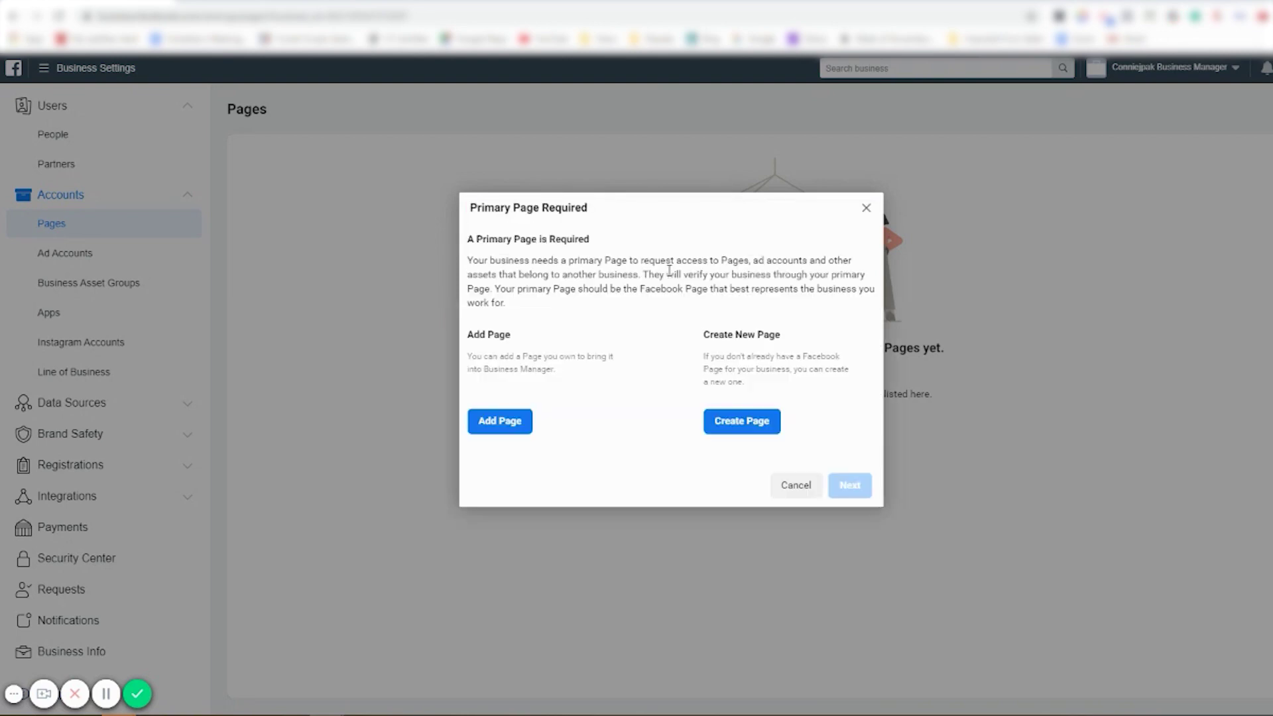
left_click(867, 210)
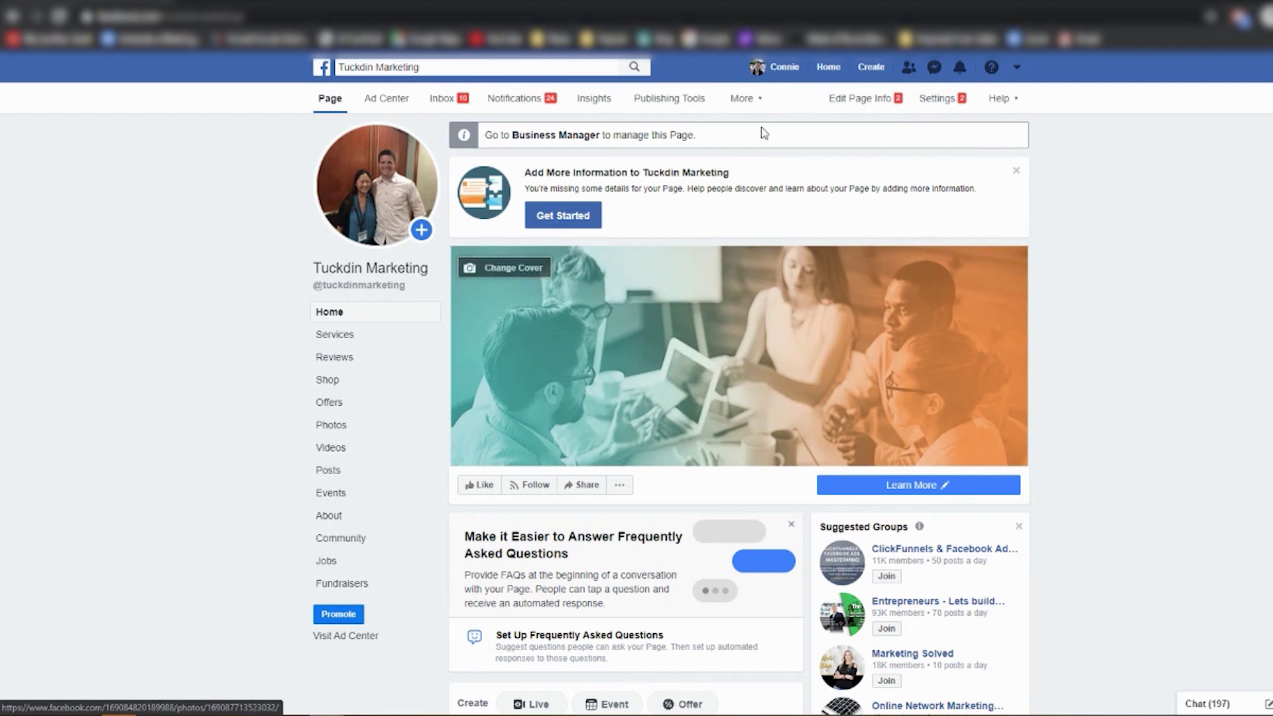
In Tuckdin Marketing's Page settings, choose a friend for a new Page role.
left_click(956, 102)
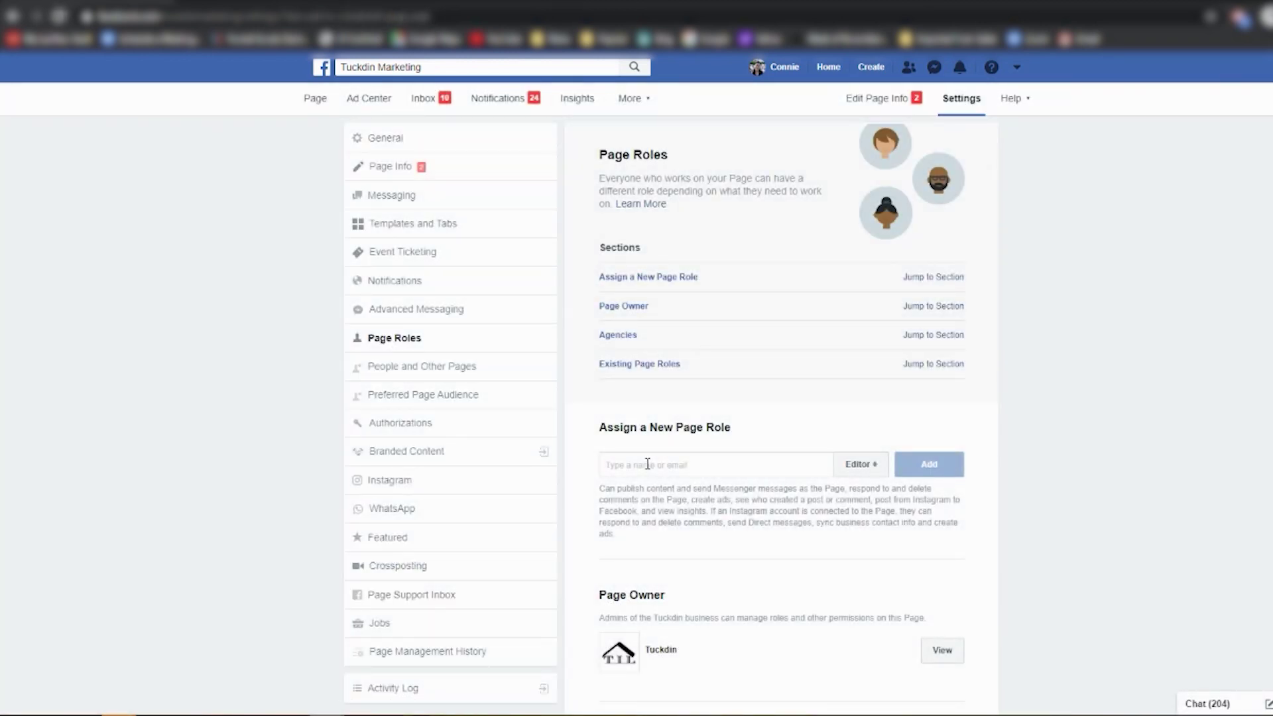
left_click(648, 464)
type("AIDA")
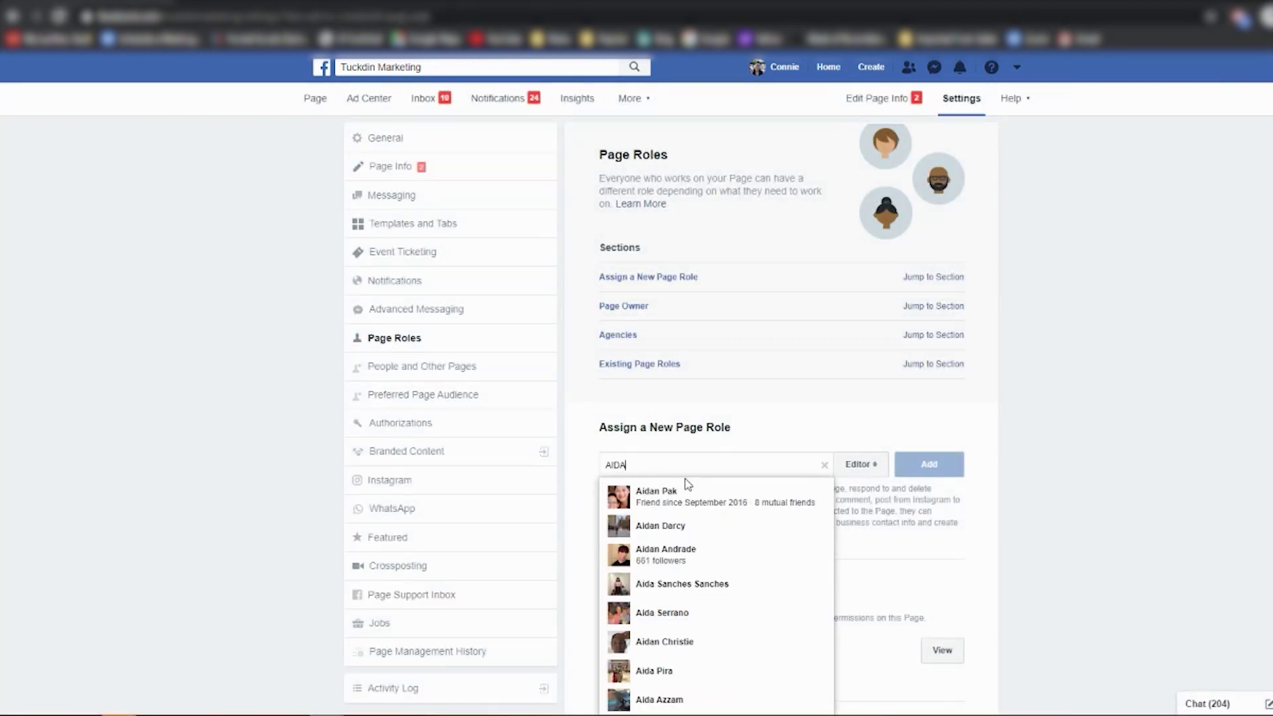
left_click(697, 496)
Give the friend the Admin role and confirm with the account password.
left_click(870, 466)
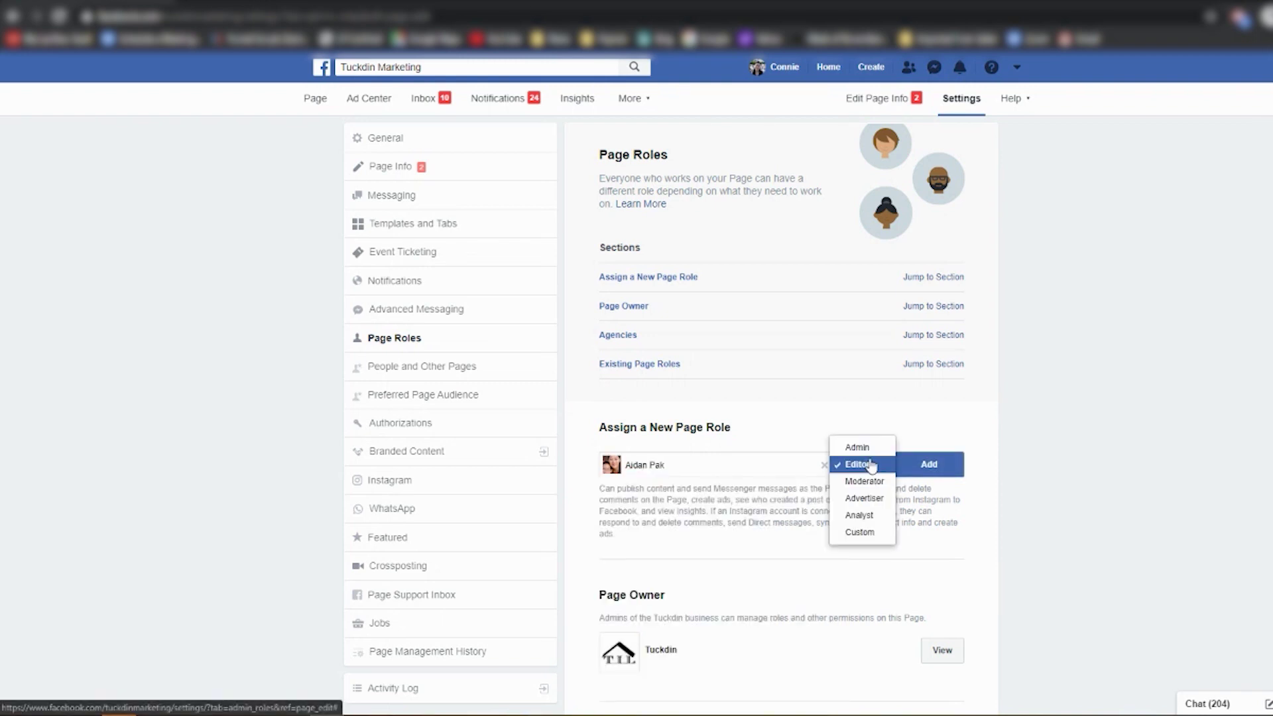
left_click(865, 464)
left_click(859, 464)
left_click(857, 447)
left_click(925, 508)
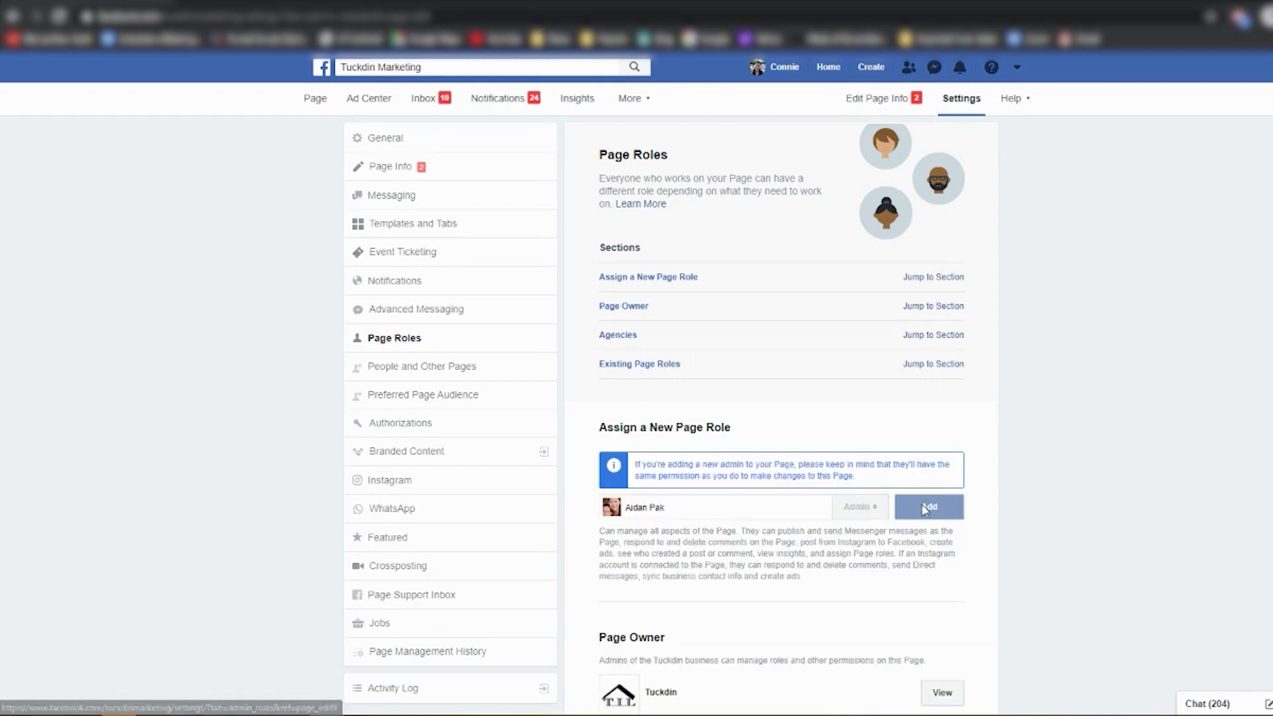
type("••••••••••••••")
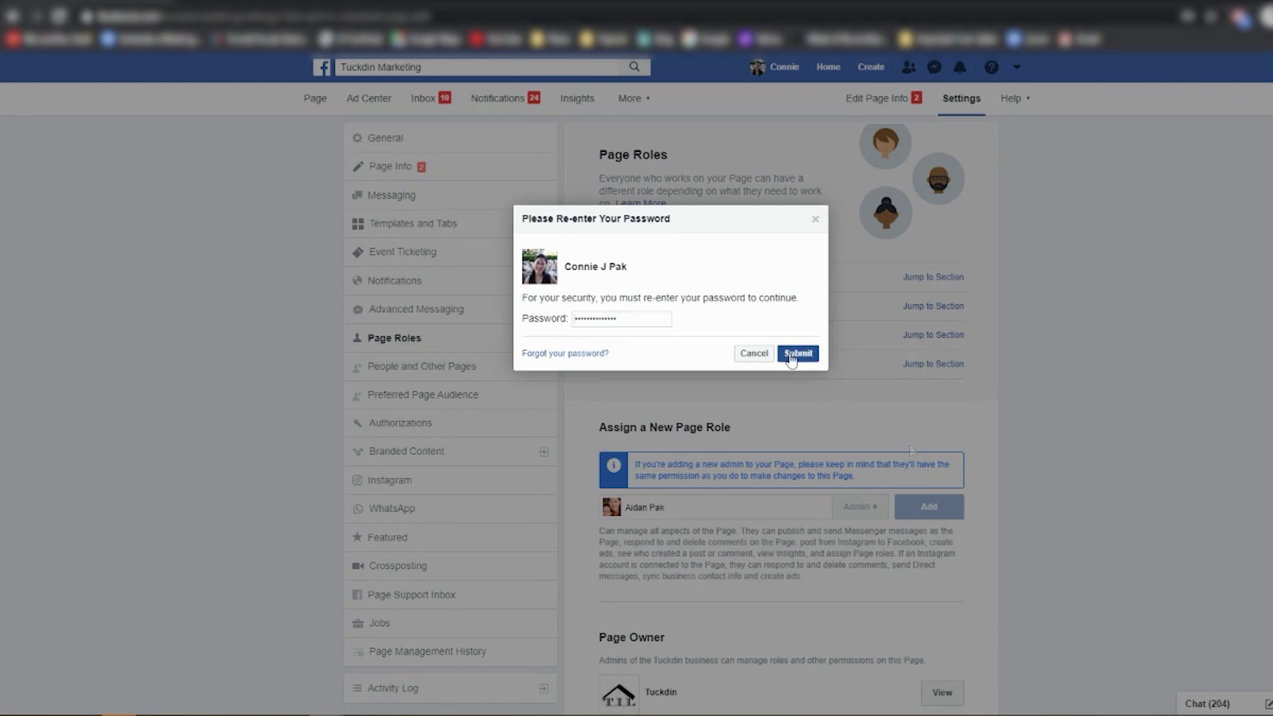
left_click(791, 354)
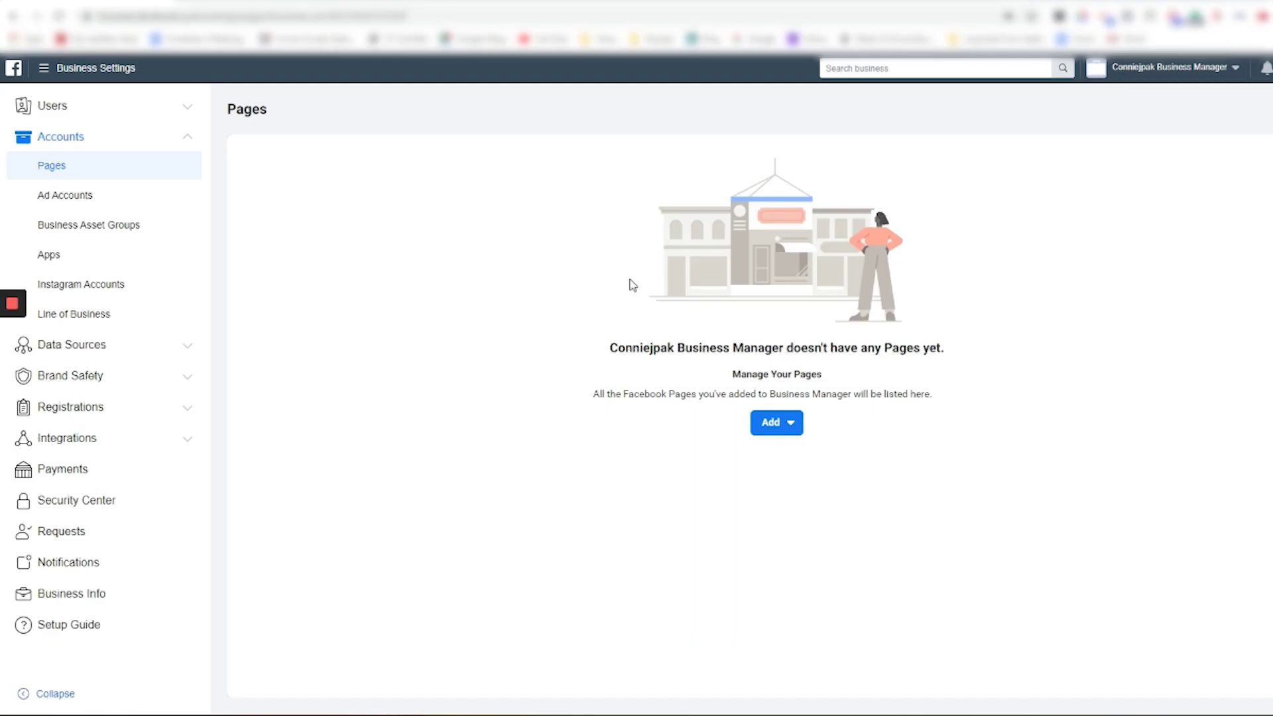
Request access to the owner's personal Page in Business Manager.
left_click(794, 432)
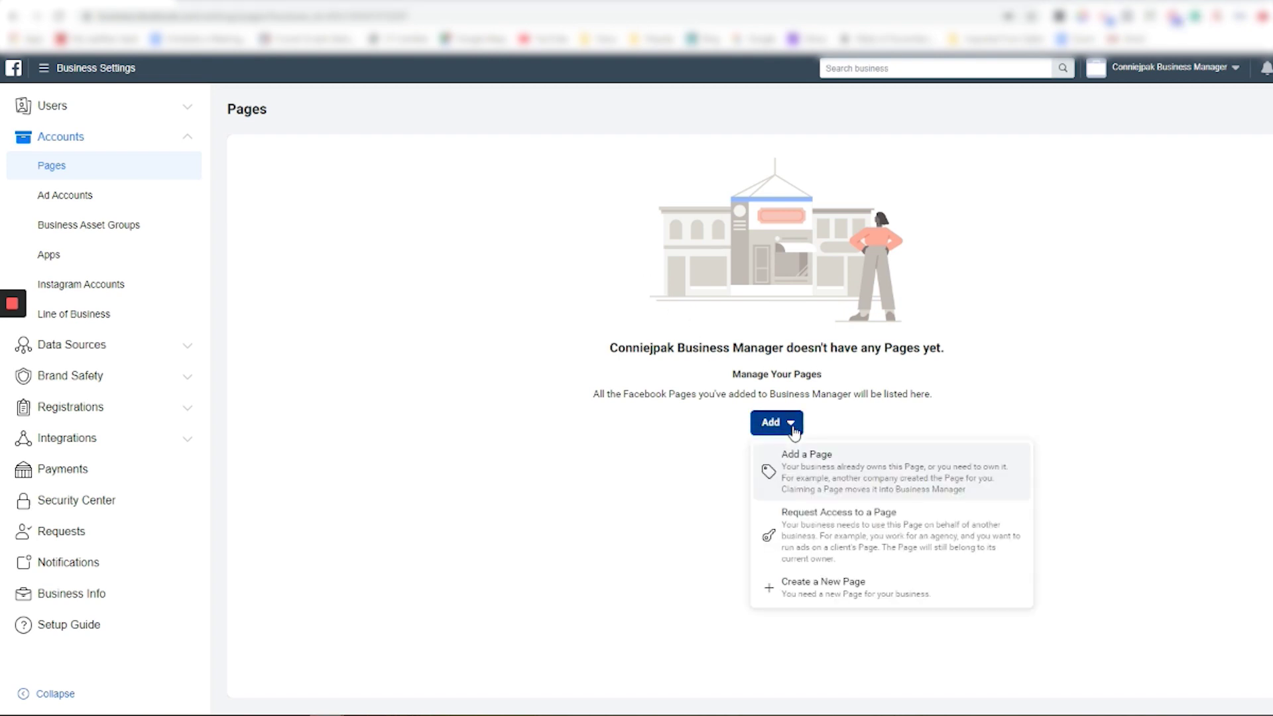
left_click(809, 530)
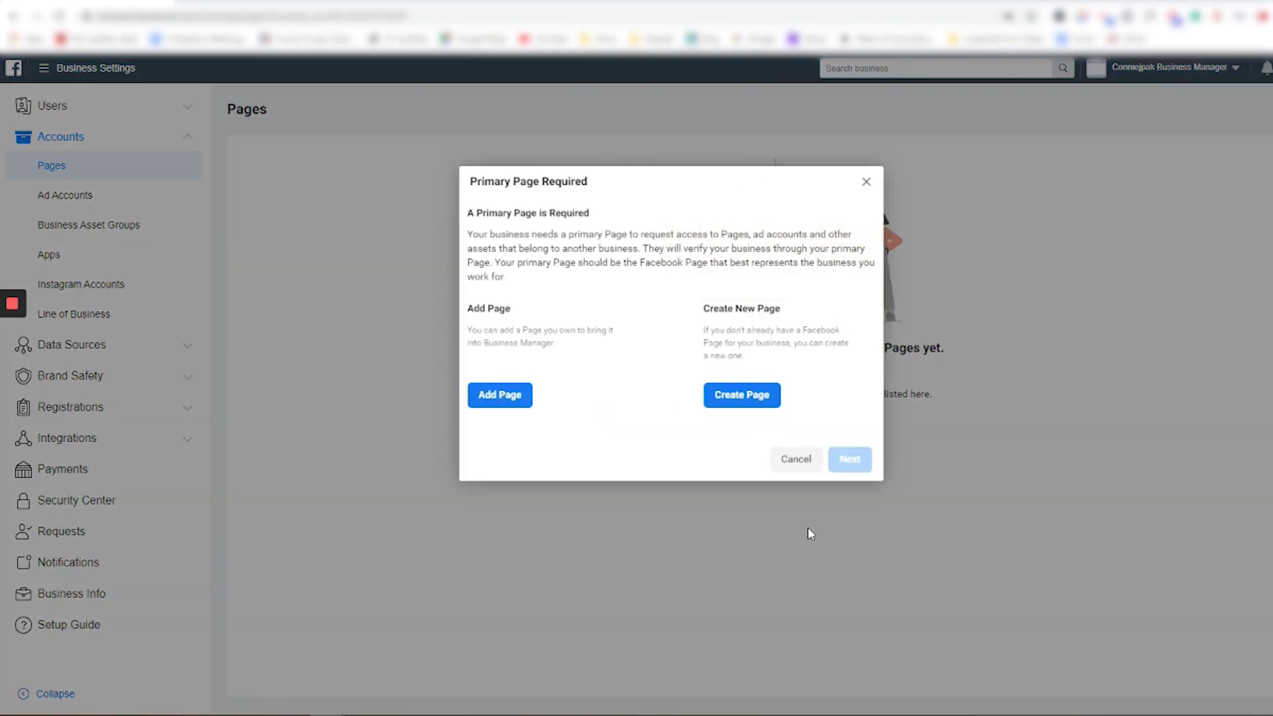
left_click(491, 395)
left_click(495, 297)
type("Conn")
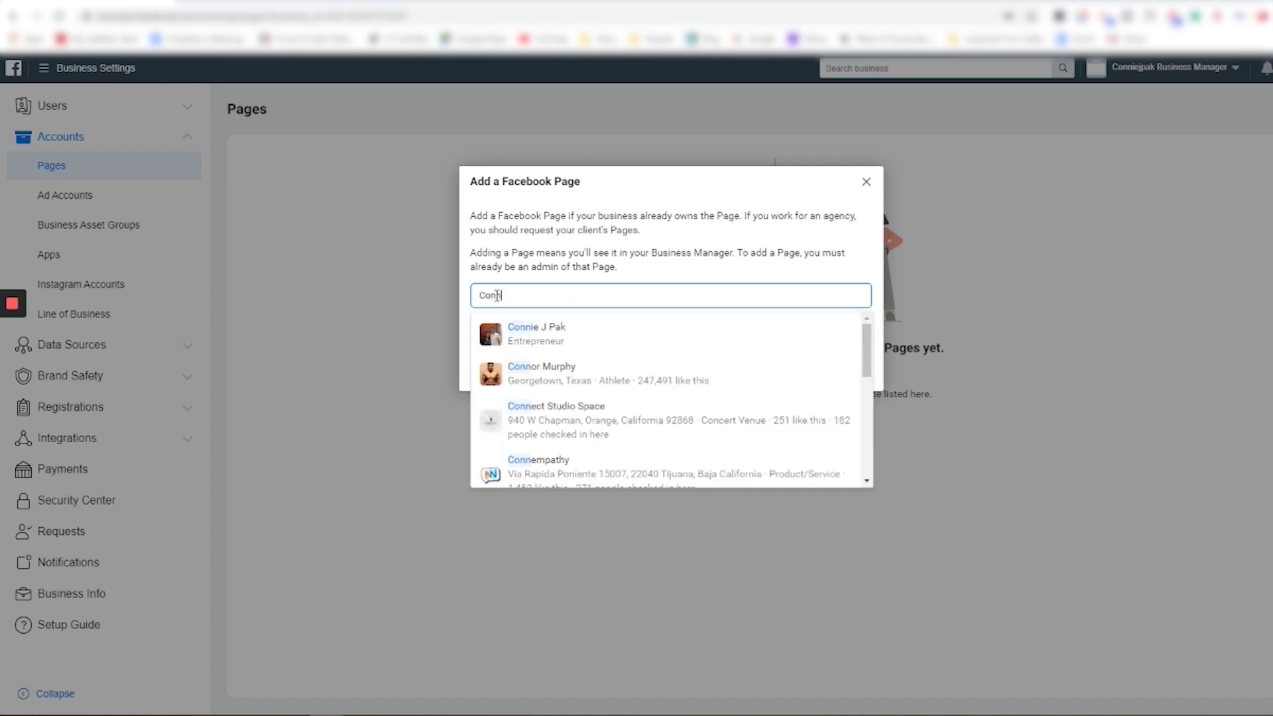
left_click(529, 331)
left_click(838, 411)
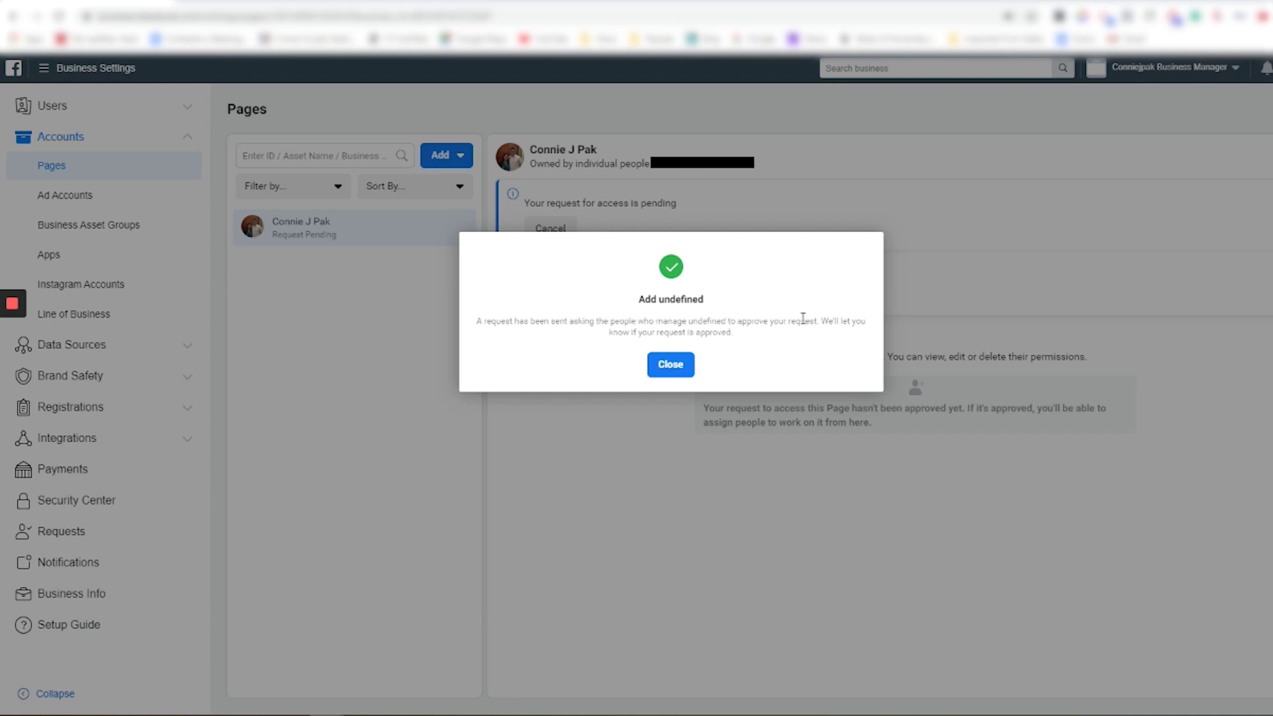
Close the request-sent confirmation and confirm the personal Page as primary Page.
left_click(665, 378)
left_click(596, 441)
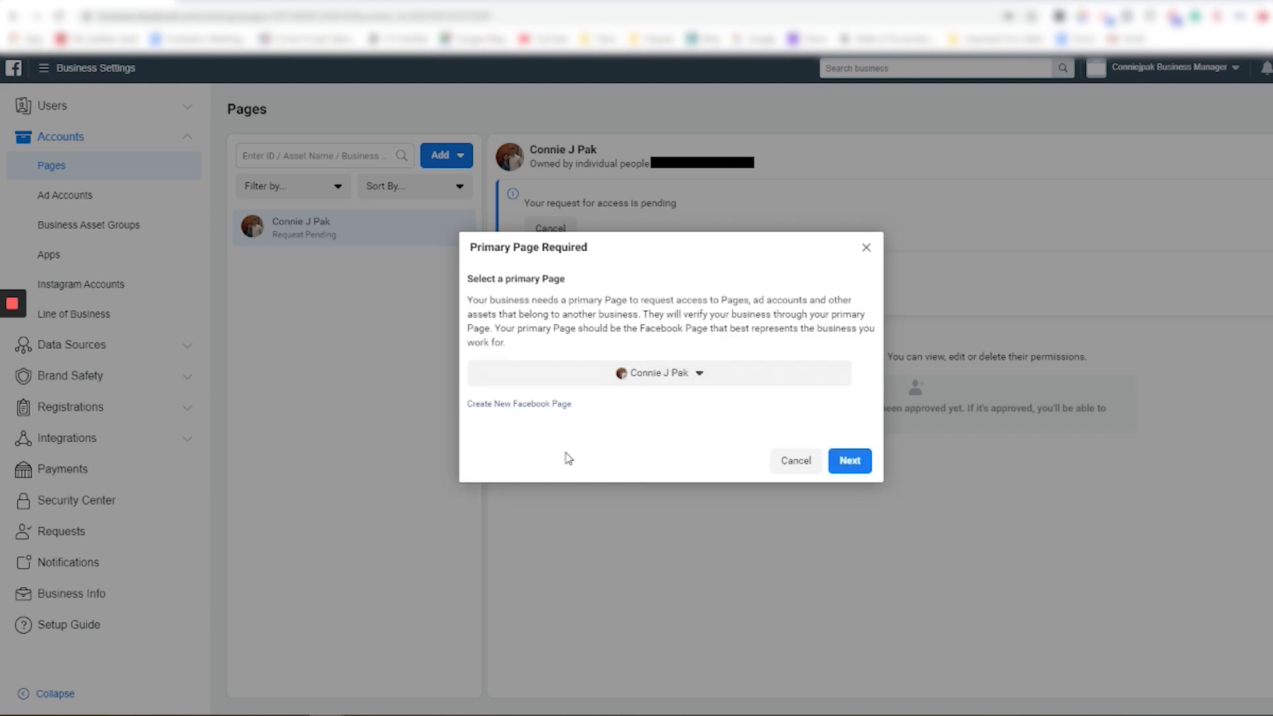
left_click(850, 461)
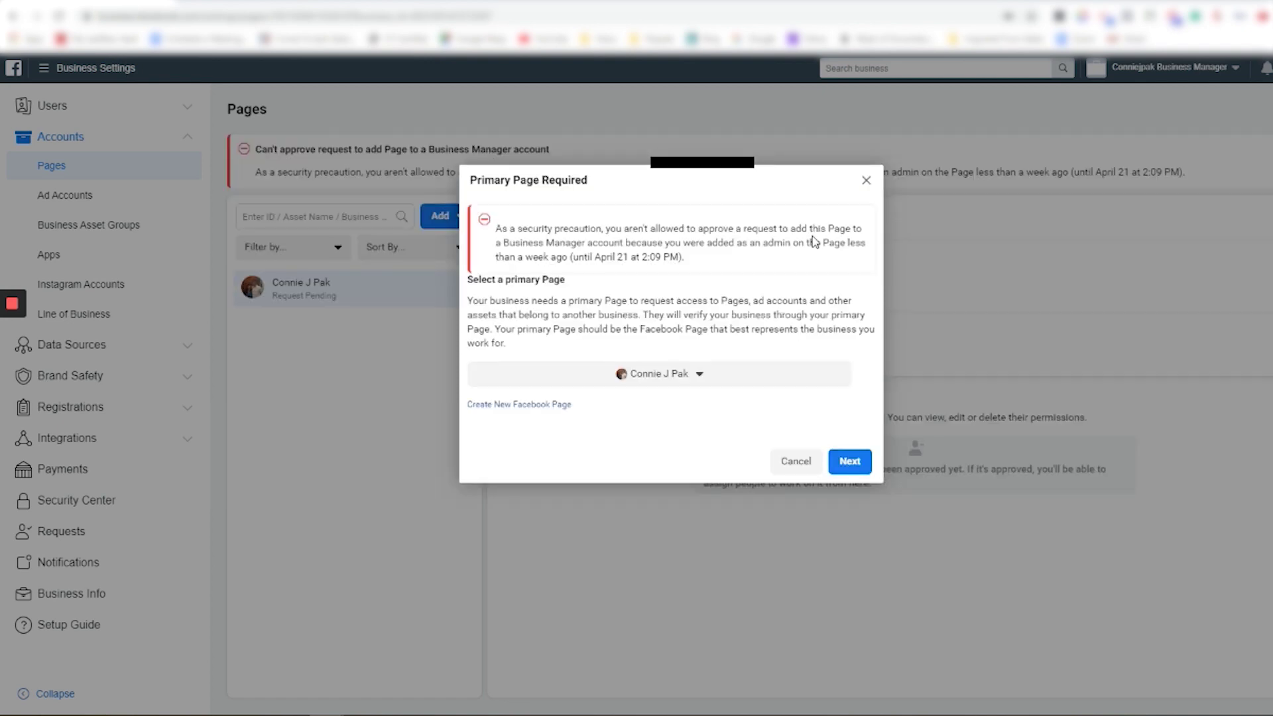
left_click(846, 461)
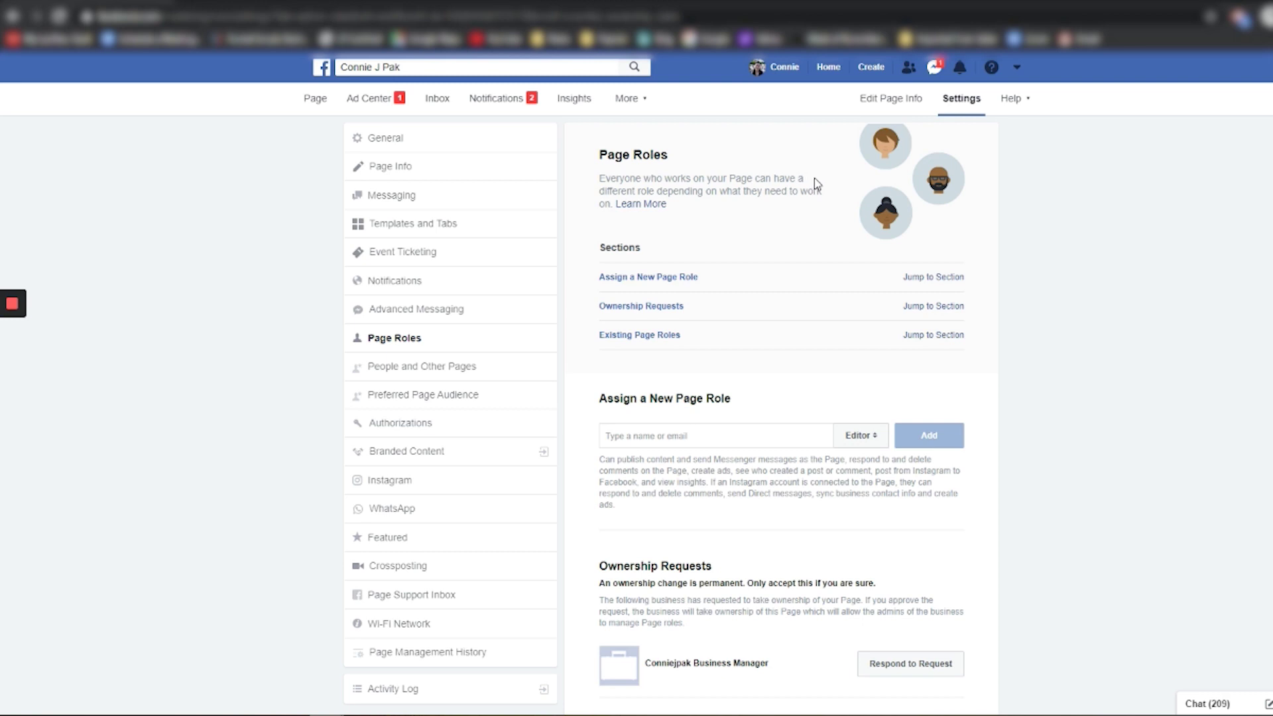
Approve transferring the Page's ownership to the business and confirm with the password.
scroll(674, 325, "down", 3)
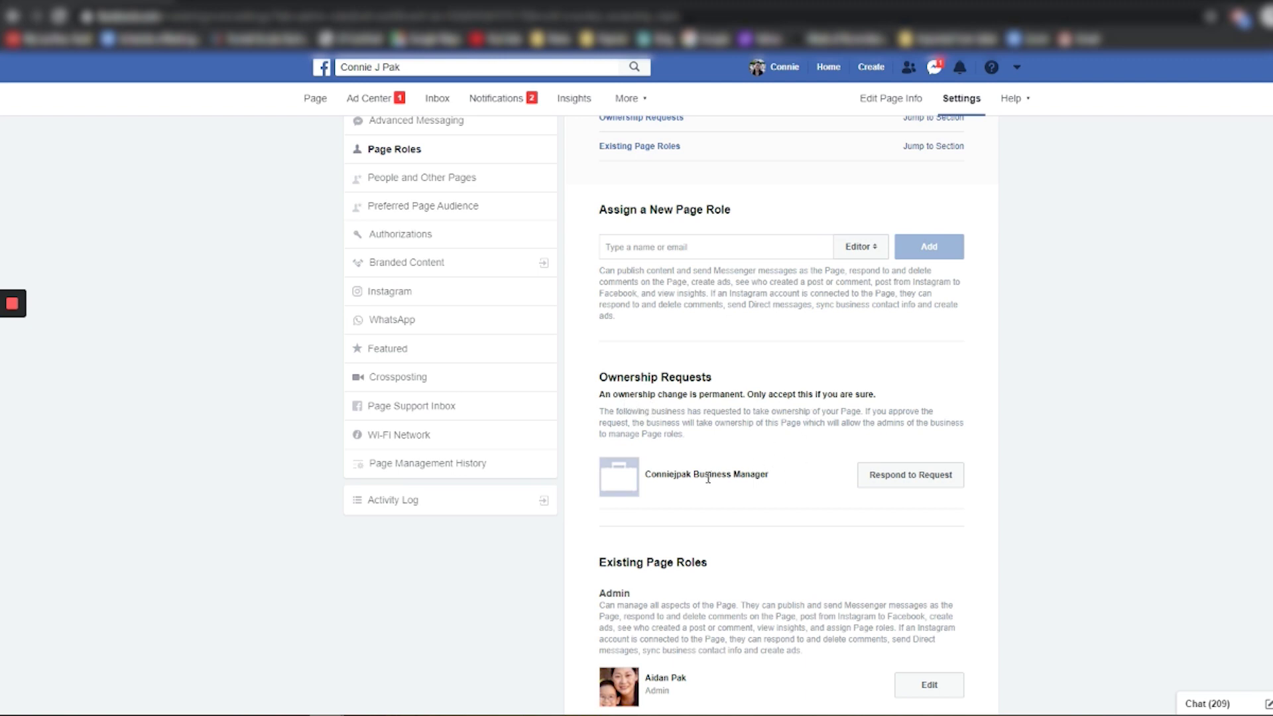
left_click(879, 478)
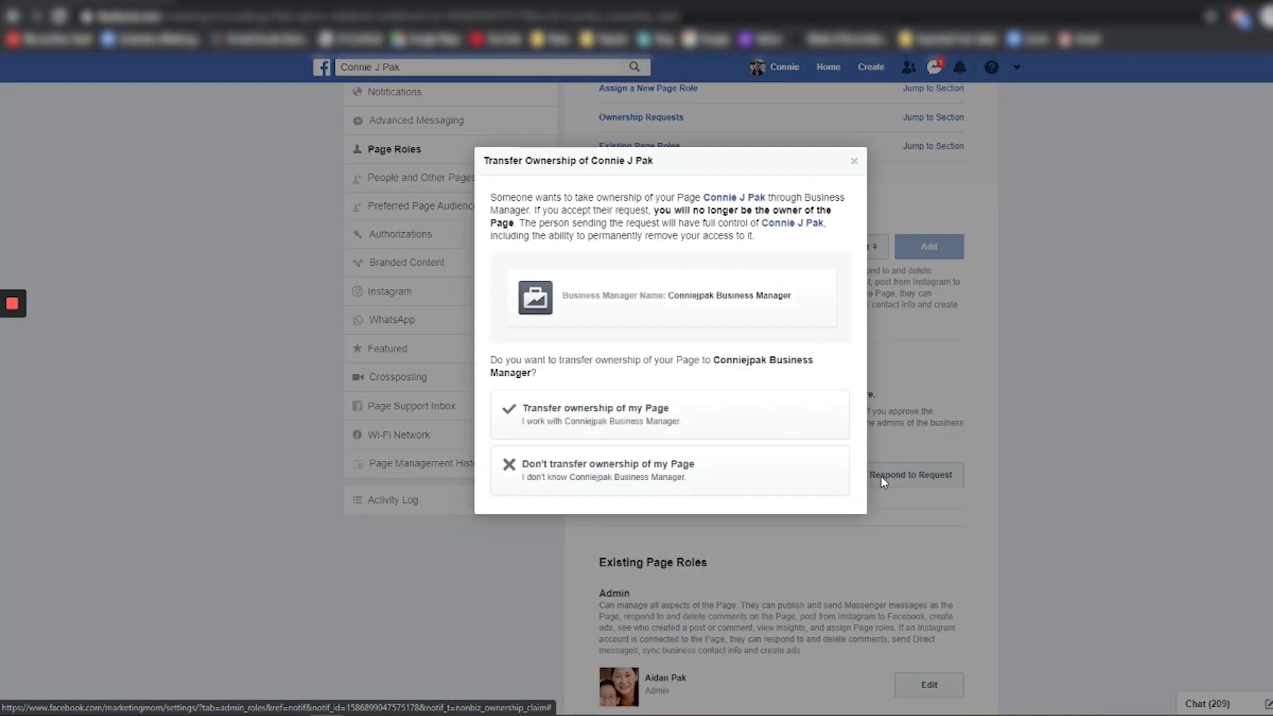
left_click(849, 436)
left_click(778, 435)
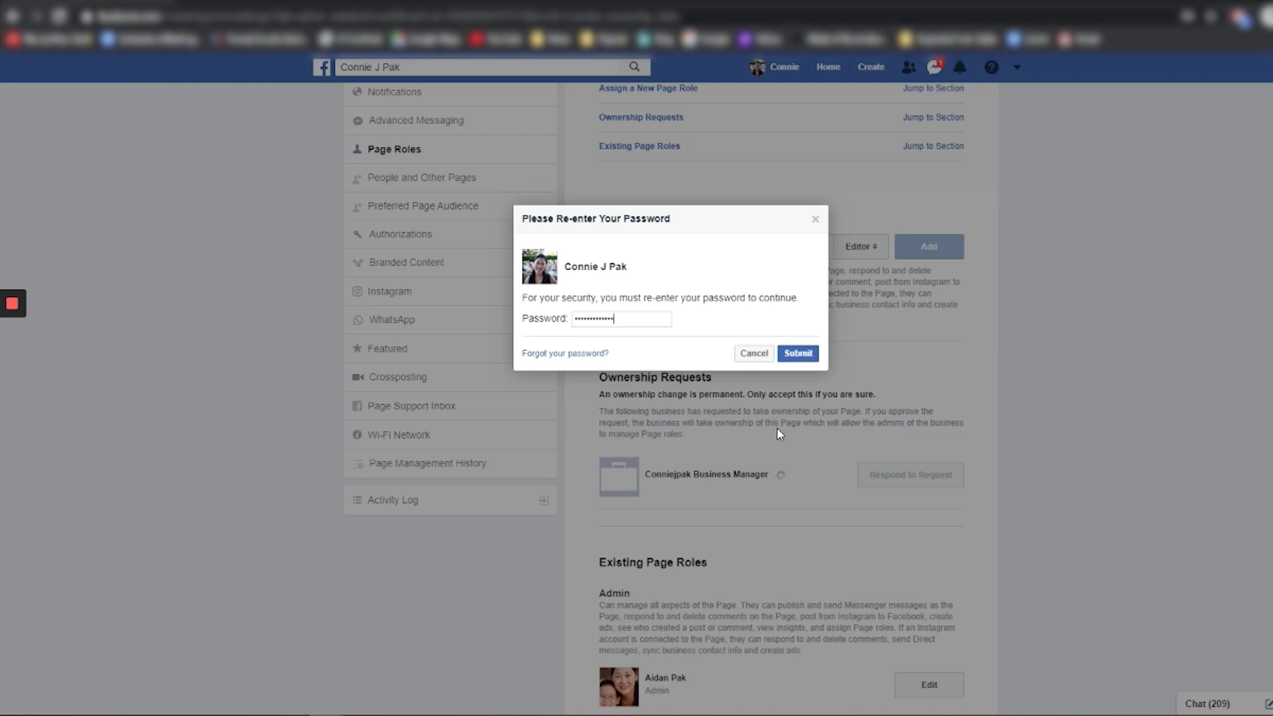
left_click(794, 357)
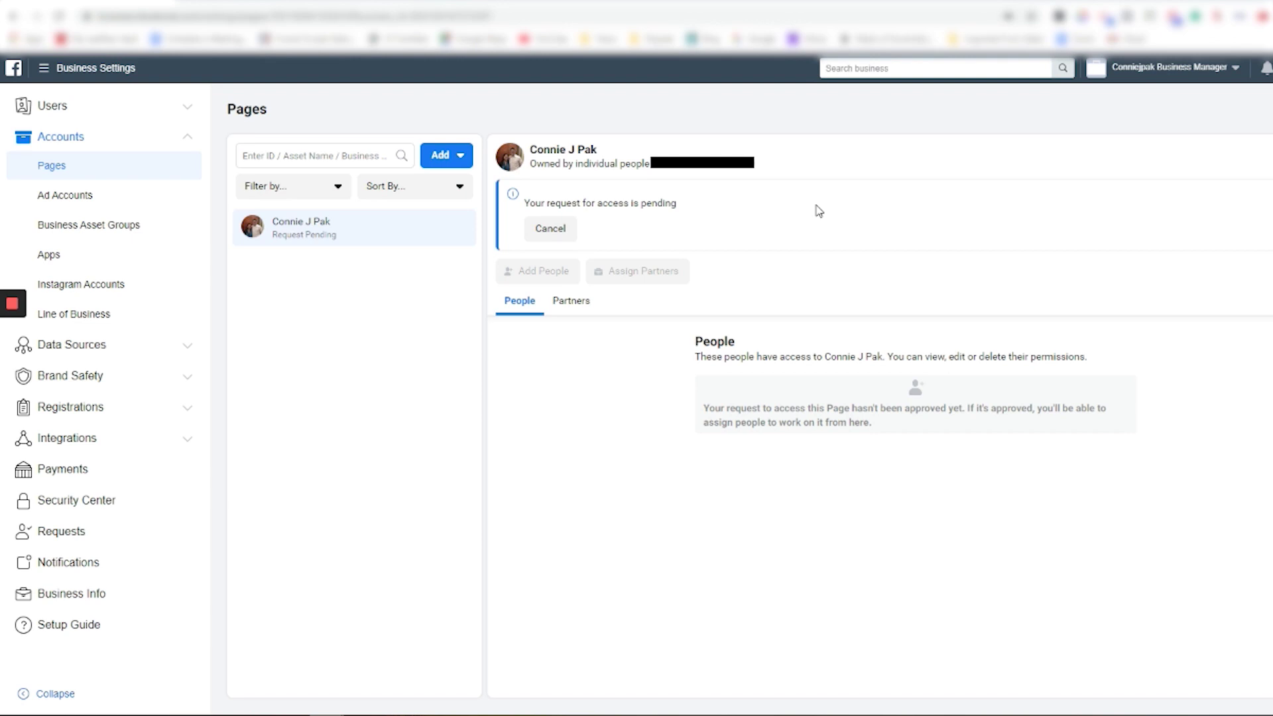
Refresh Business Manager and create a new ad account for my business.
left_click(59, 16)
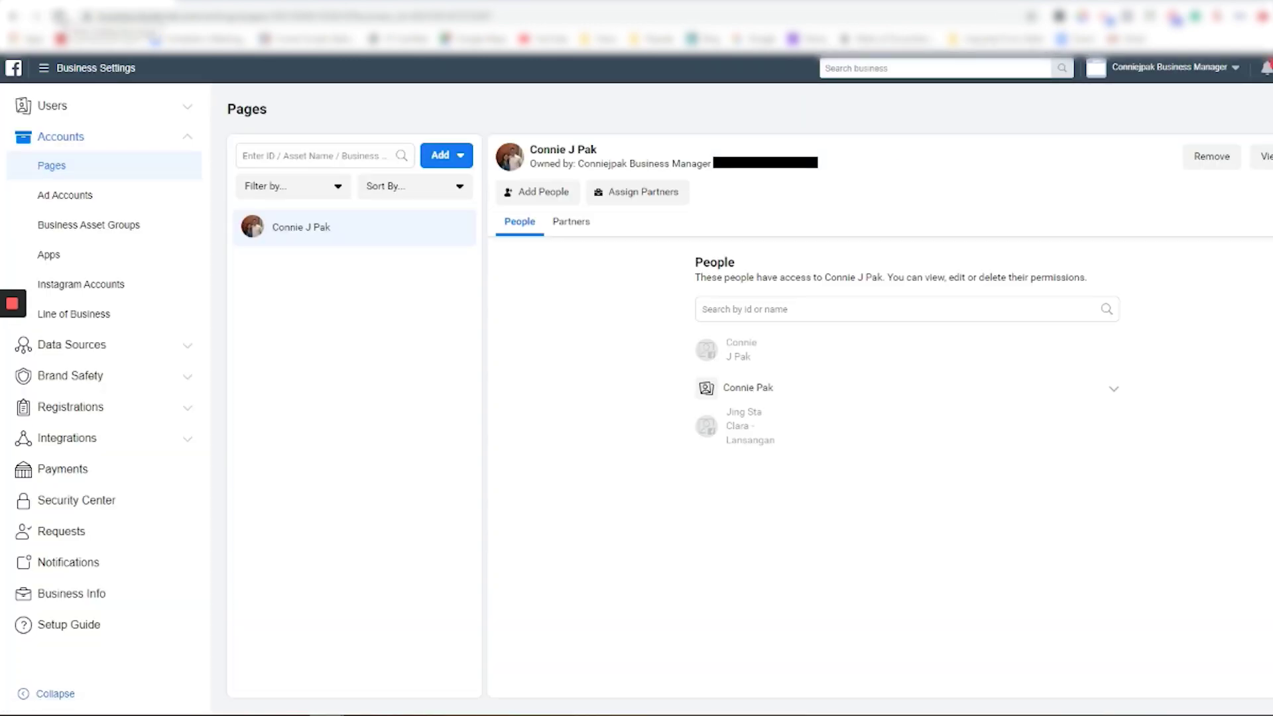
left_click(64, 199)
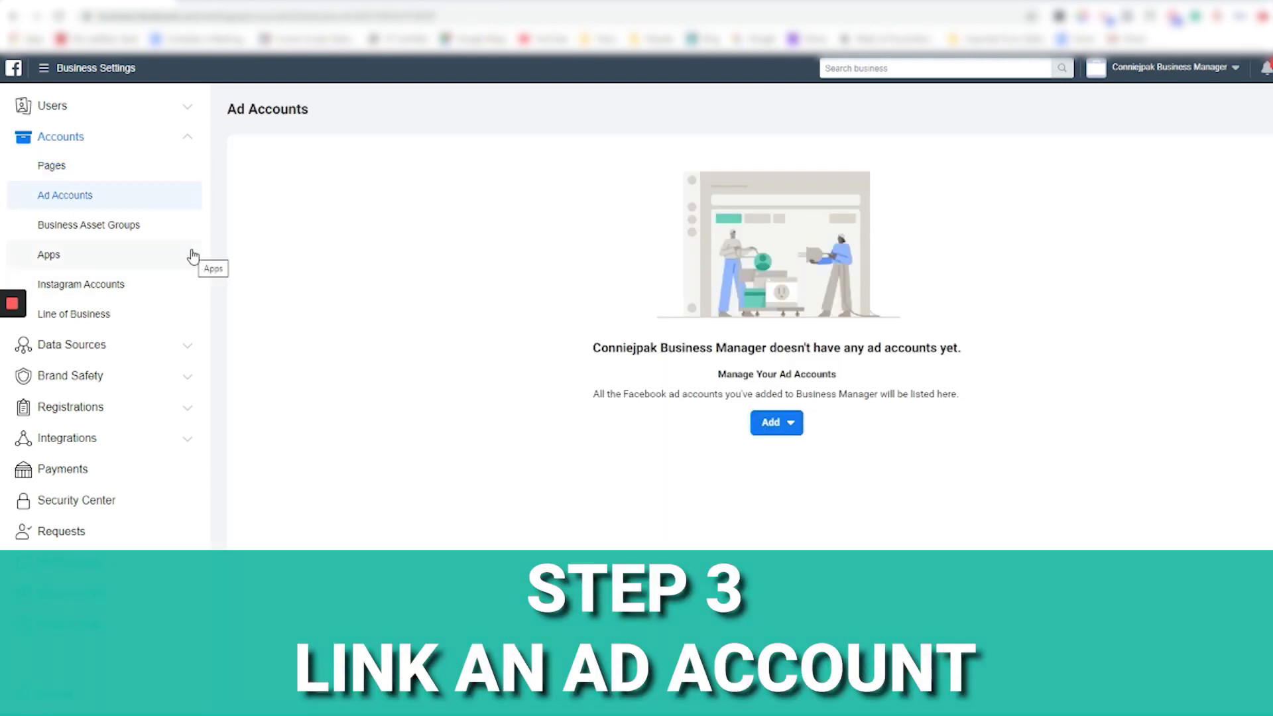
left_click(776, 422)
left_click(859, 608)
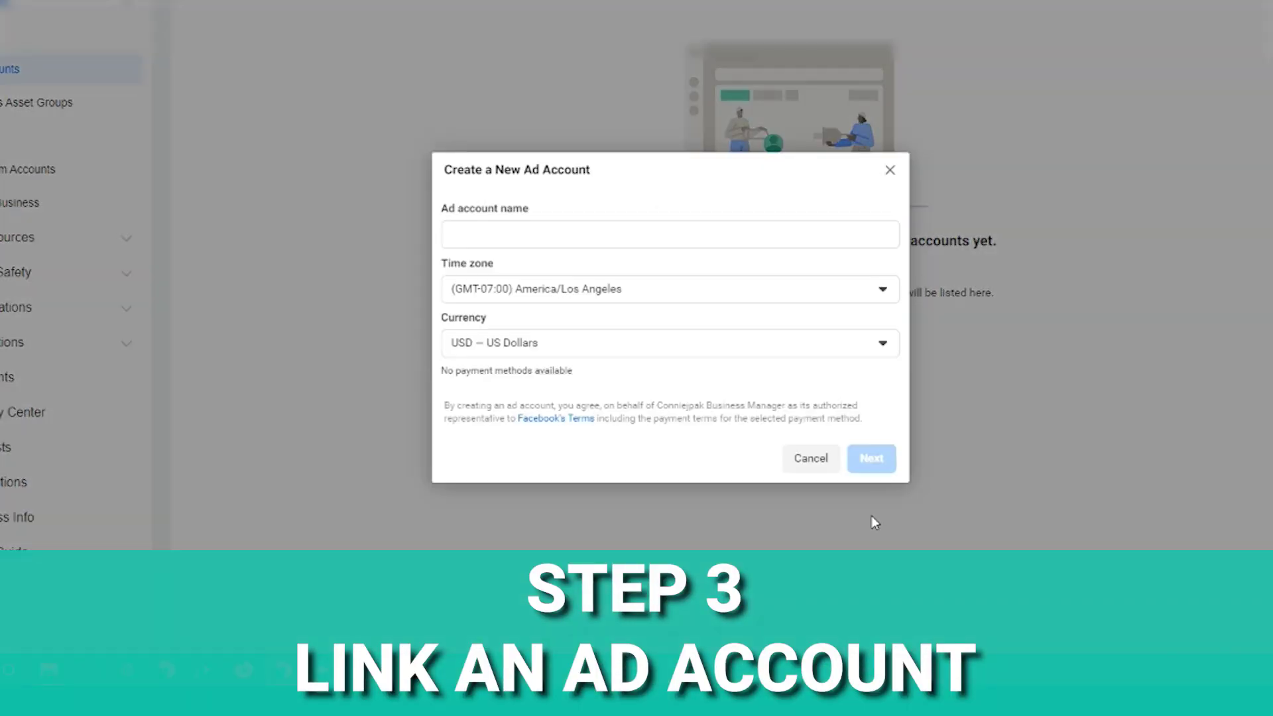
left_click(505, 228)
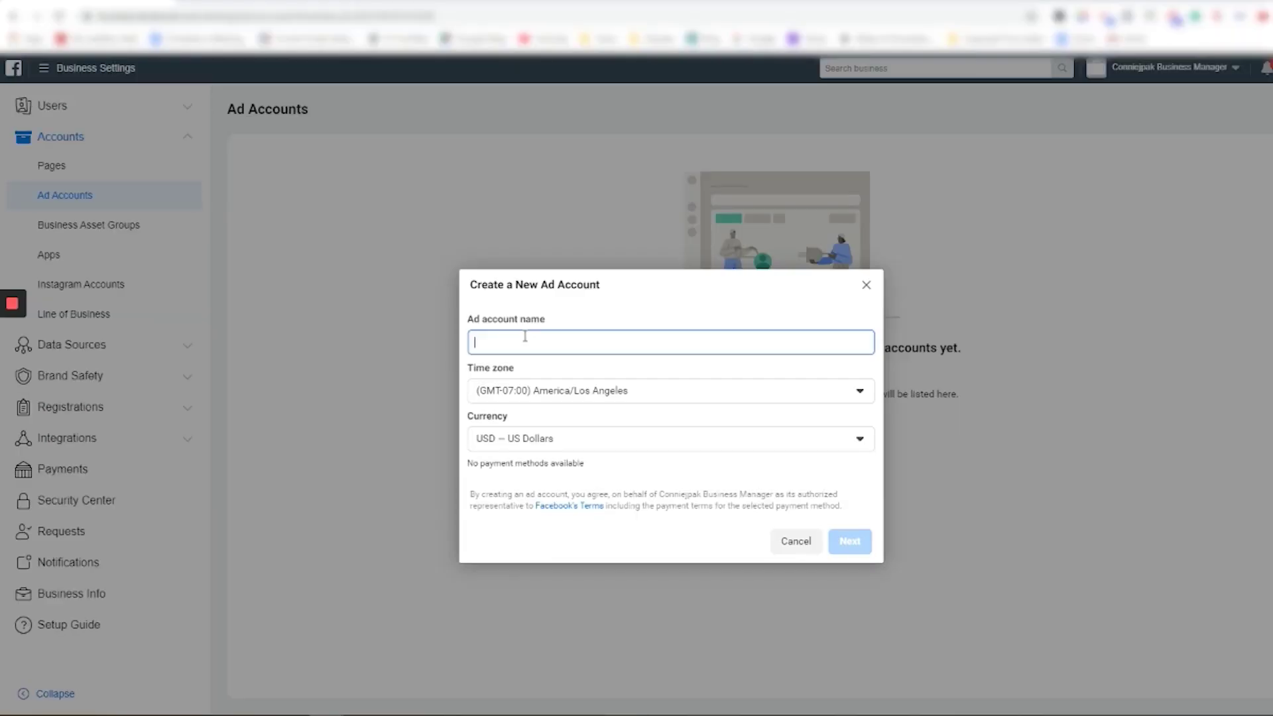
type("Connie J Pak")
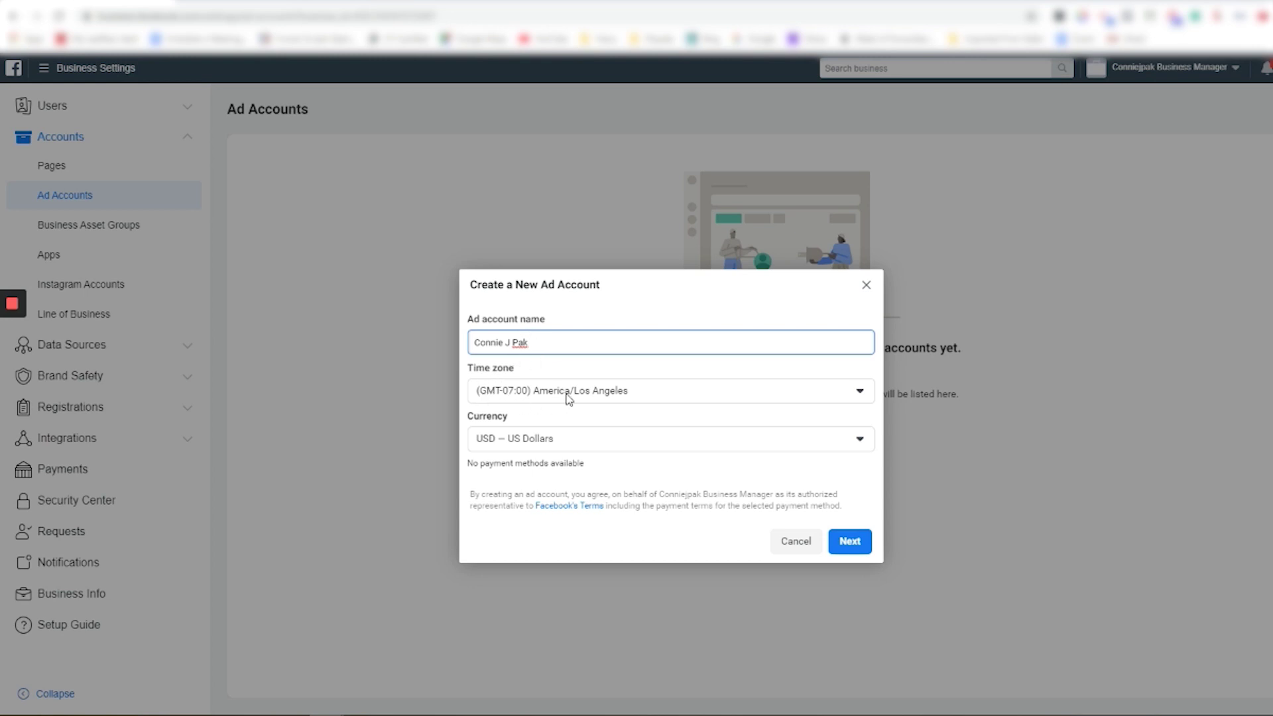
left_click(849, 544)
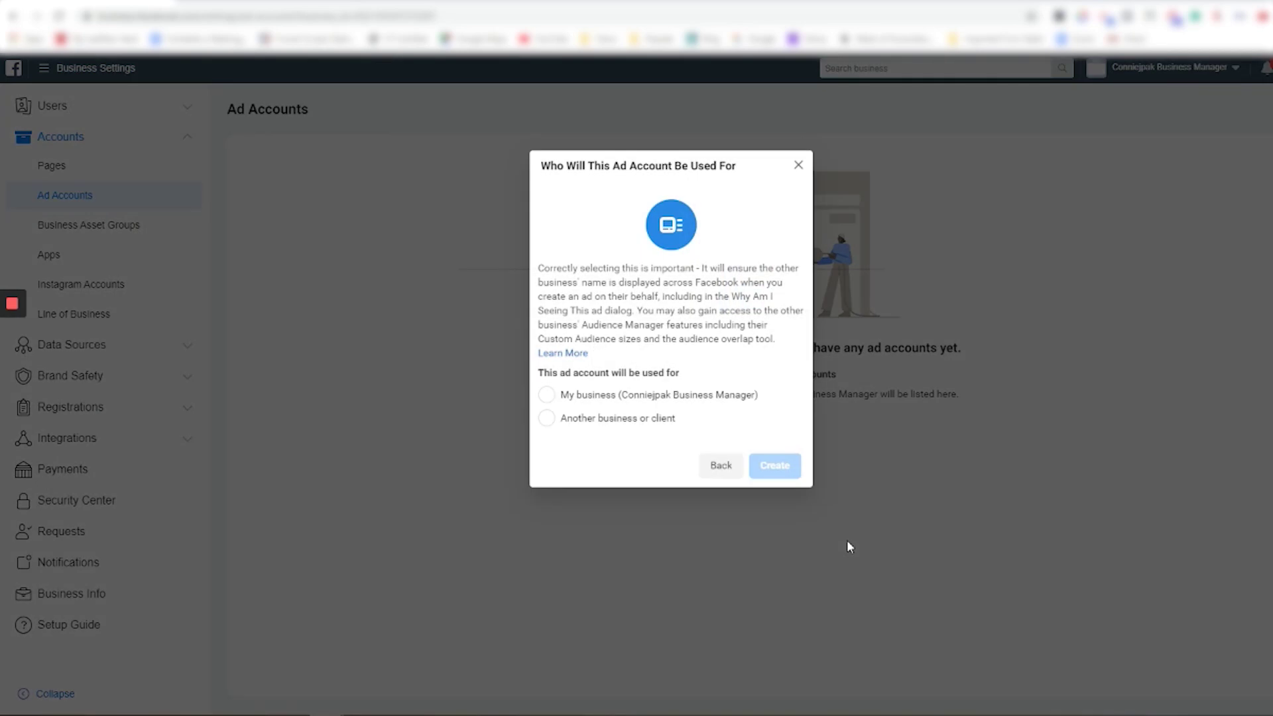
left_click(553, 396)
left_click(773, 465)
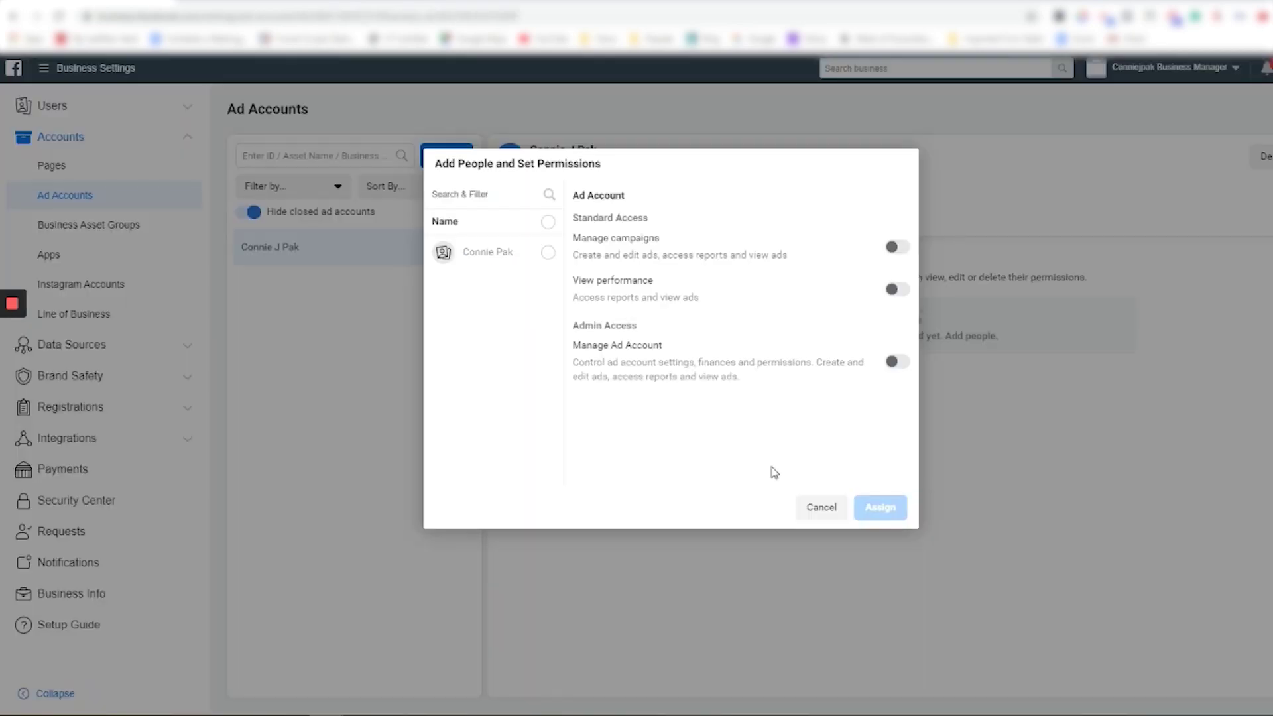
Grant the owner full Manage Ad Account admin access and dismiss the confirmation.
left_click(548, 253)
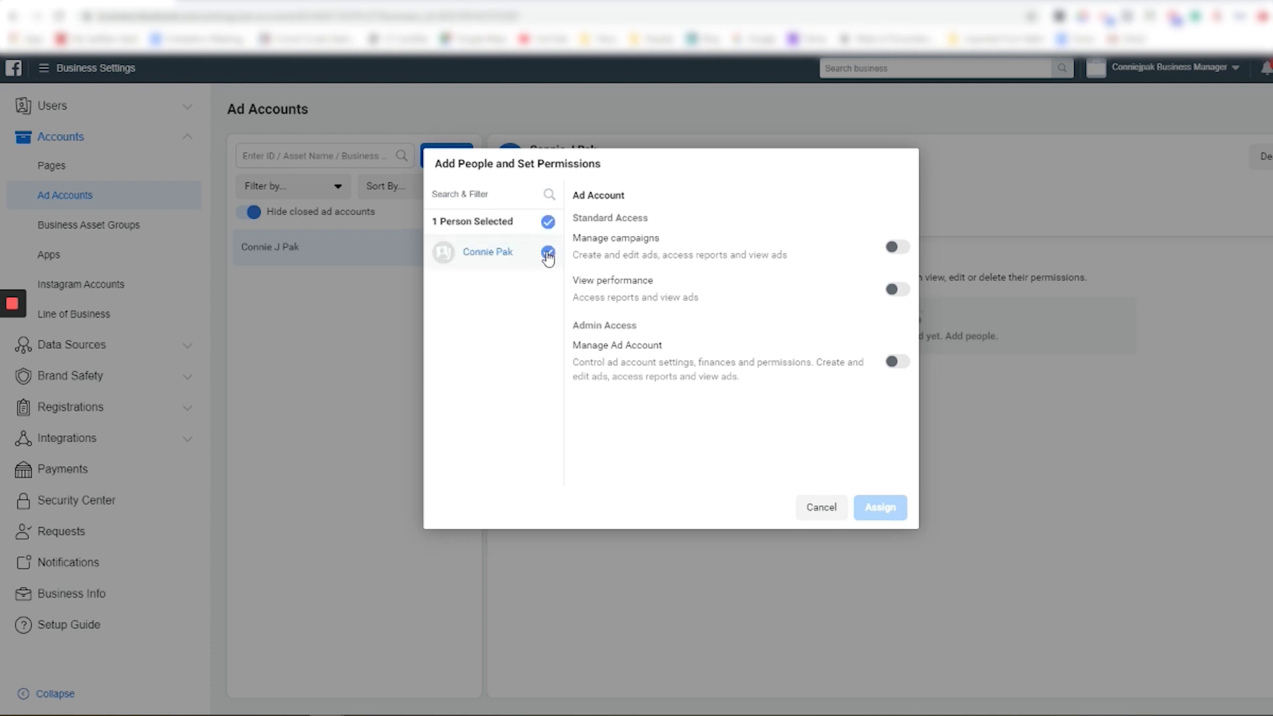
left_click(902, 361)
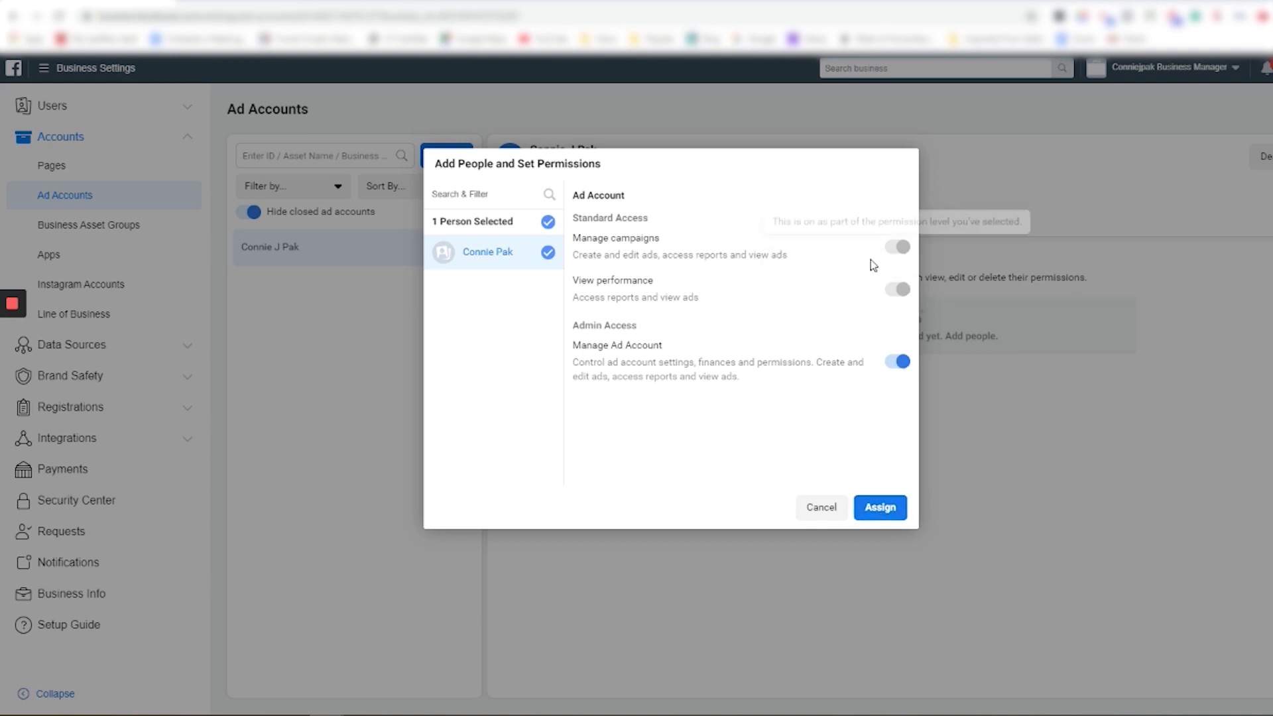
left_click(882, 511)
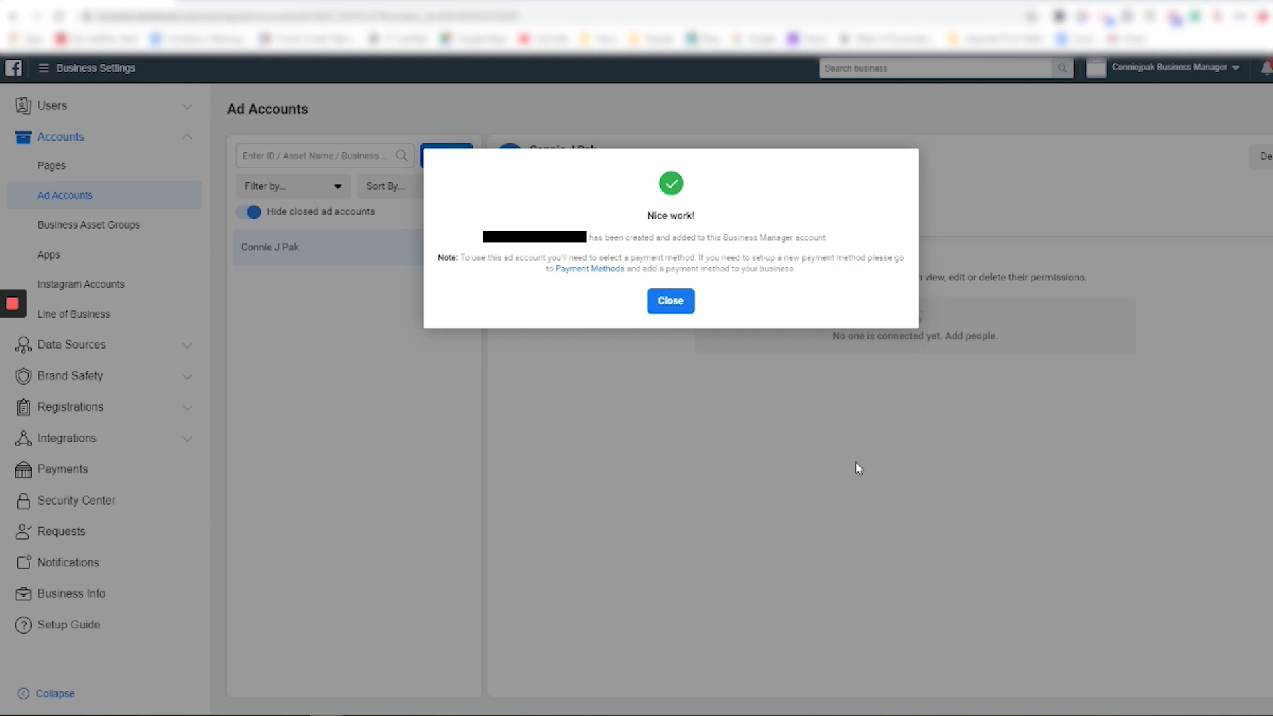
left_click(671, 301)
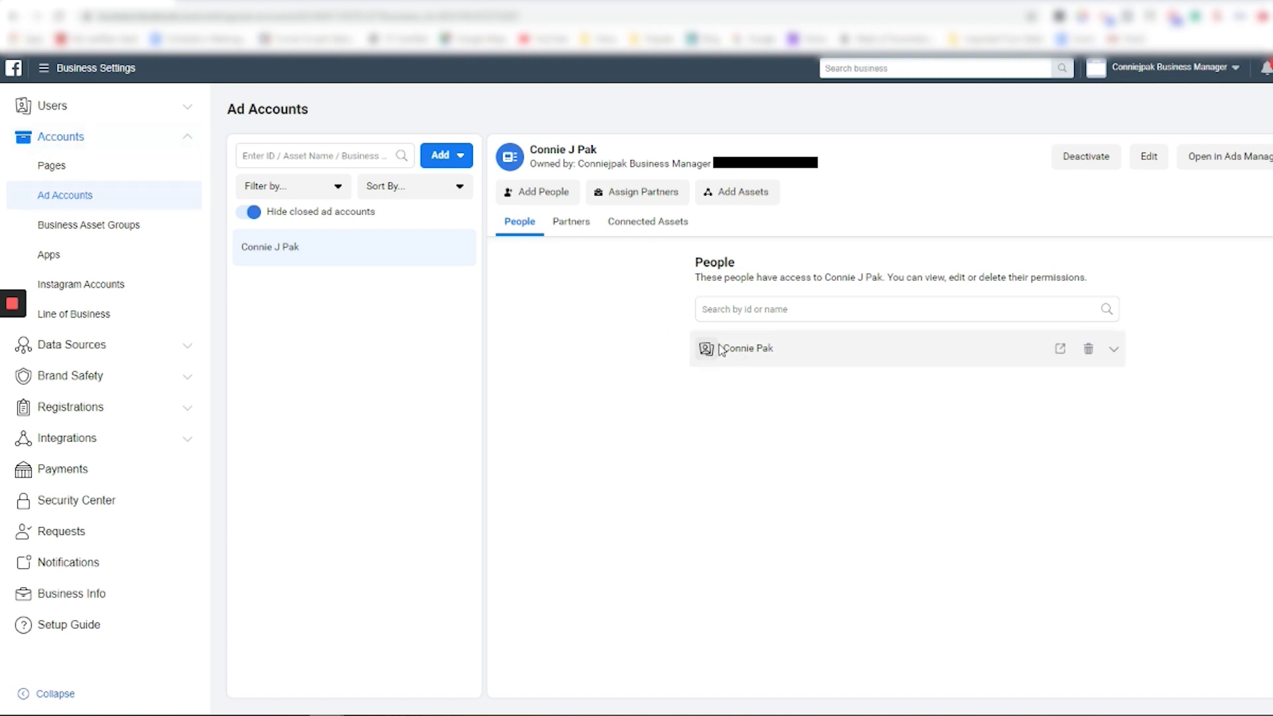
Review the people with access to the Page owned by Conniejpak Business Manager.
left_click(86, 165)
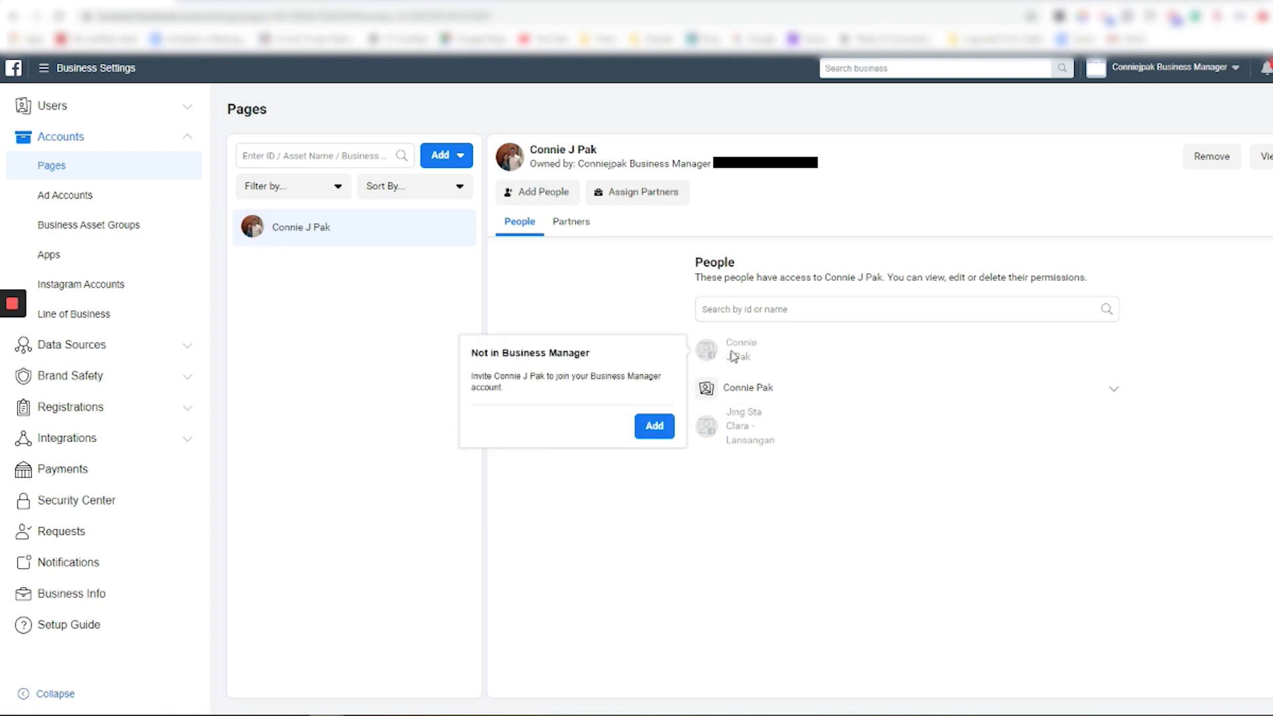
mouse_move(732, 417)
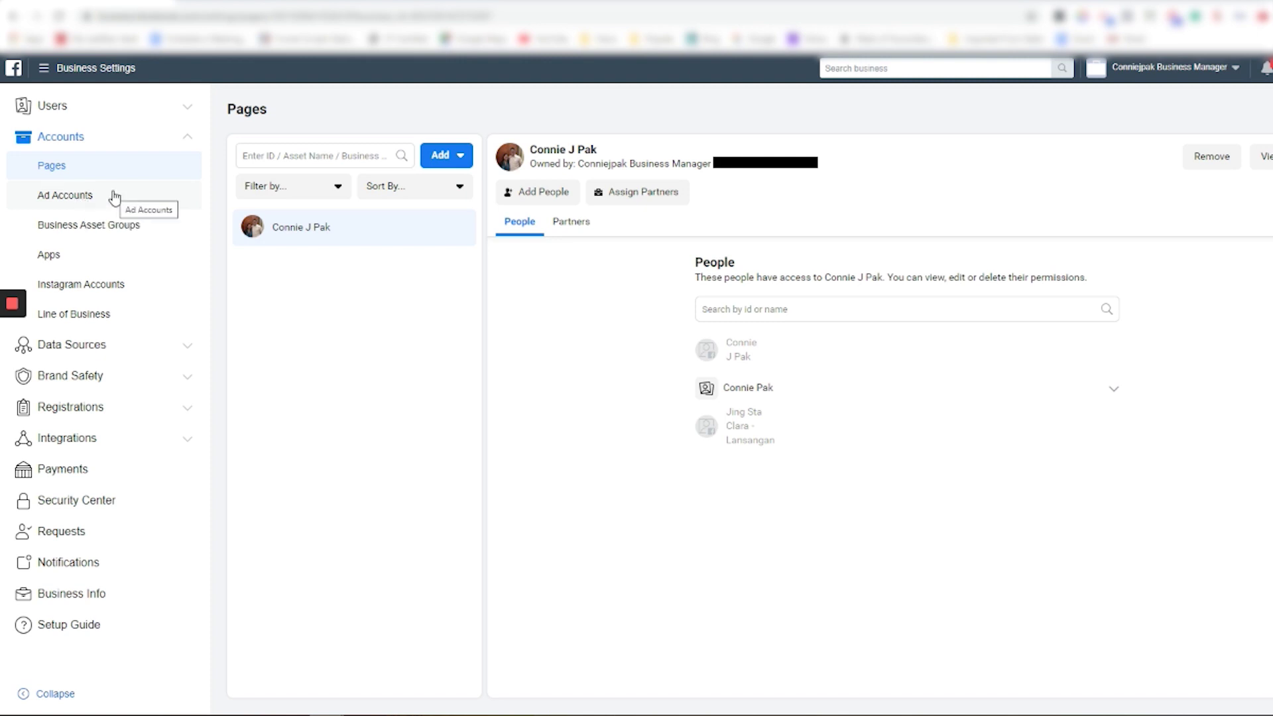
left_click(65, 345)
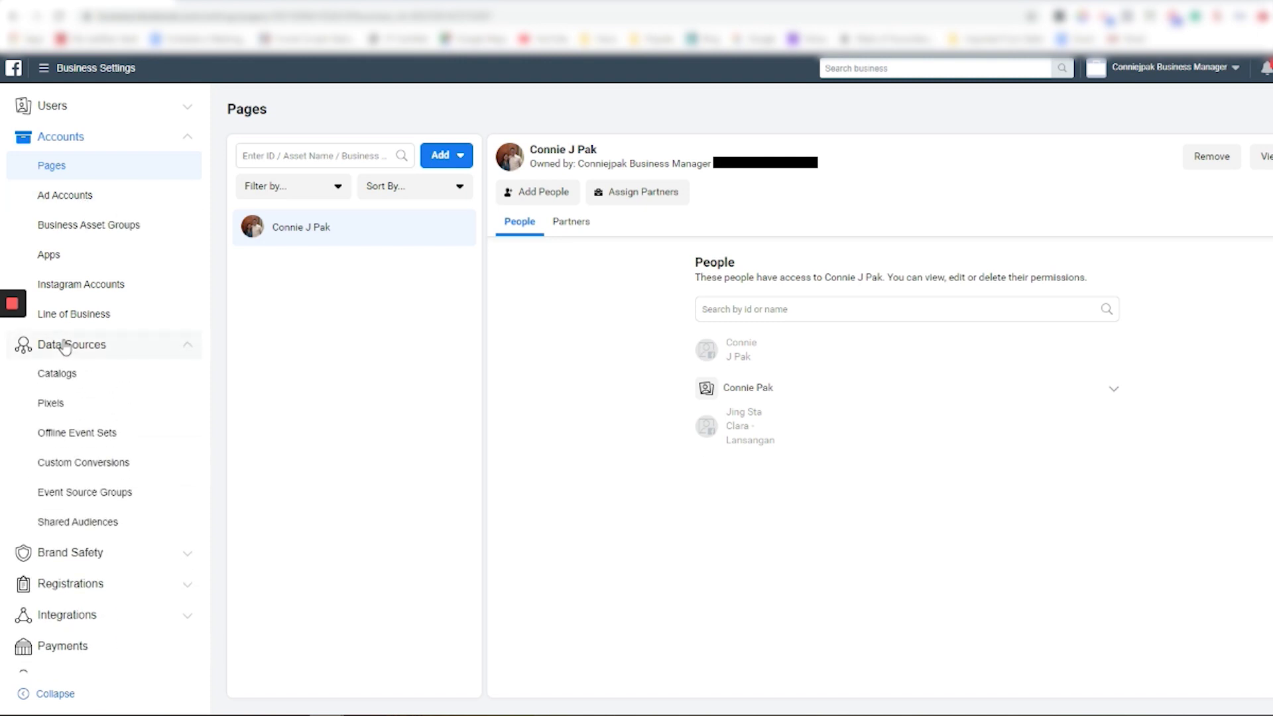
Create a pixel for conniejpak.com, choosing to add its code manually.
left_click(46, 404)
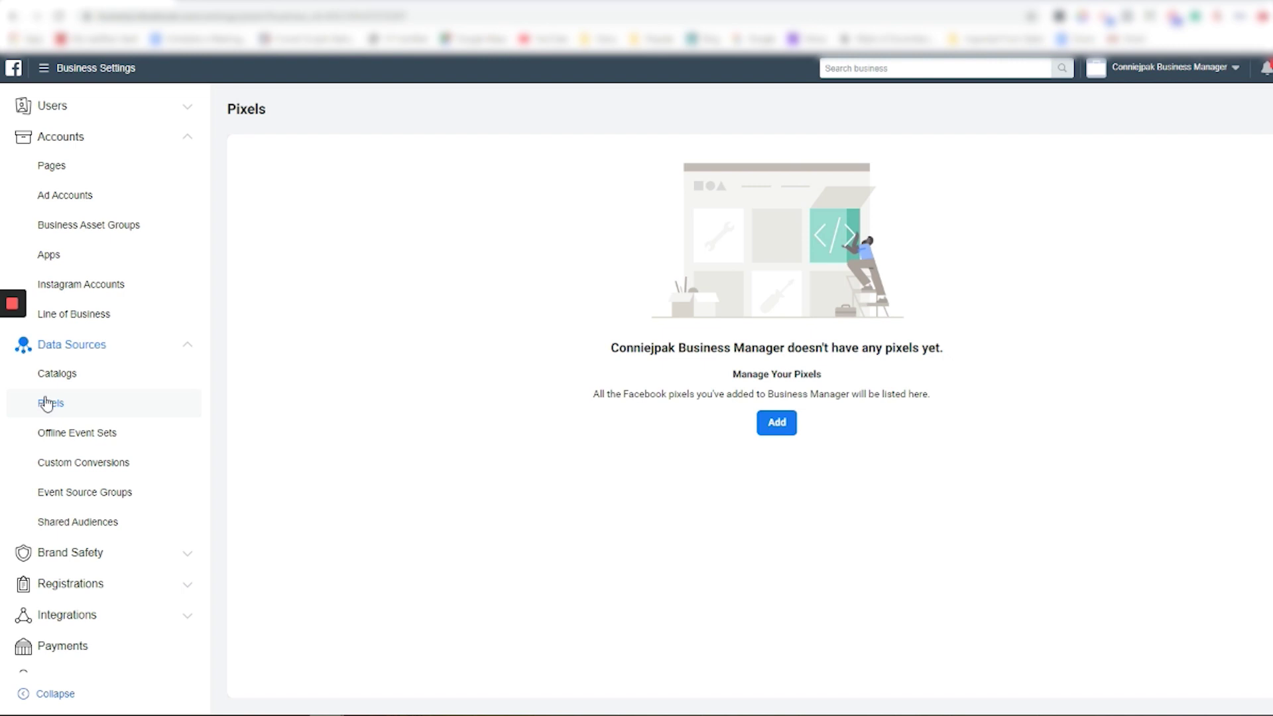
left_click(776, 423)
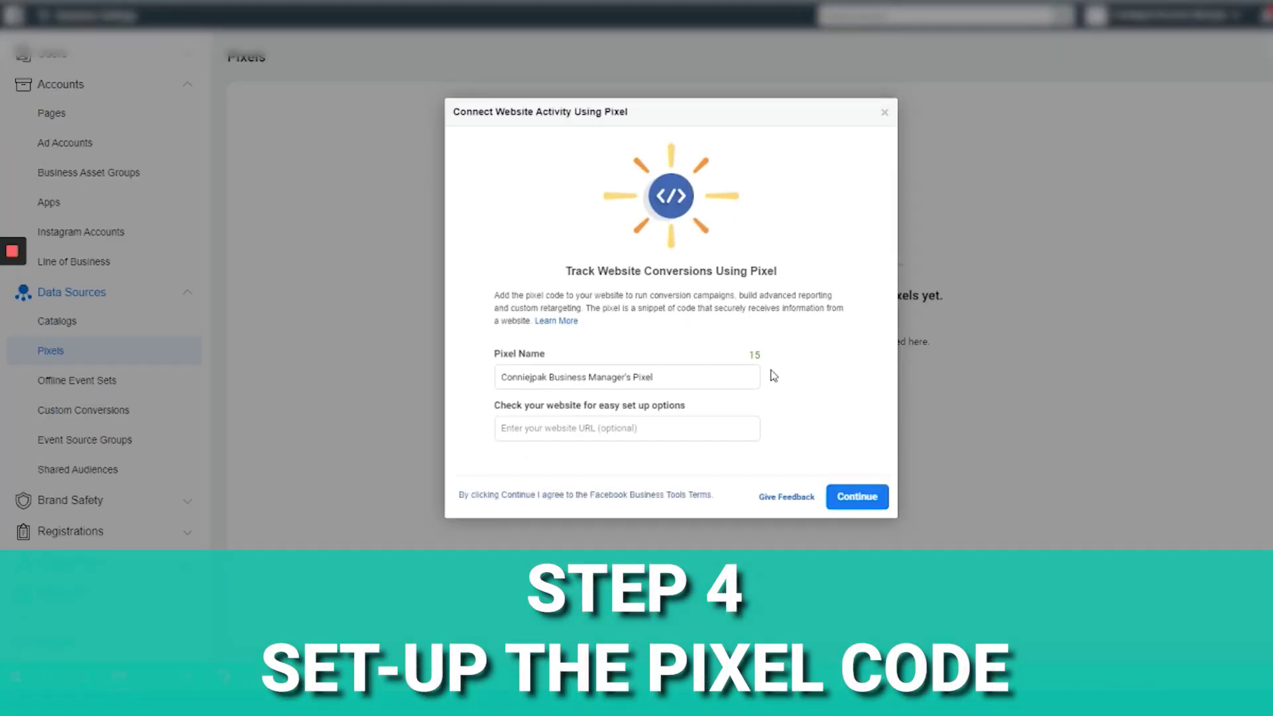
left_click(539, 428)
type("conniejpak.co")
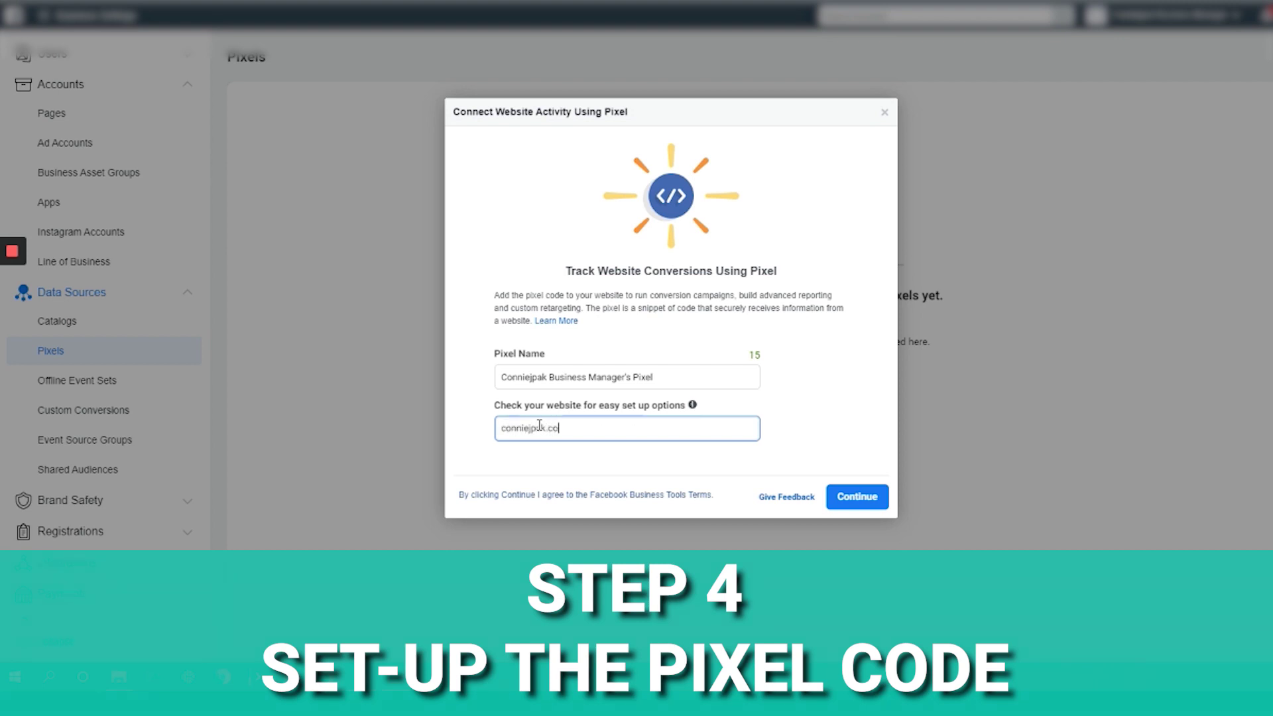
type("m")
left_click(841, 500)
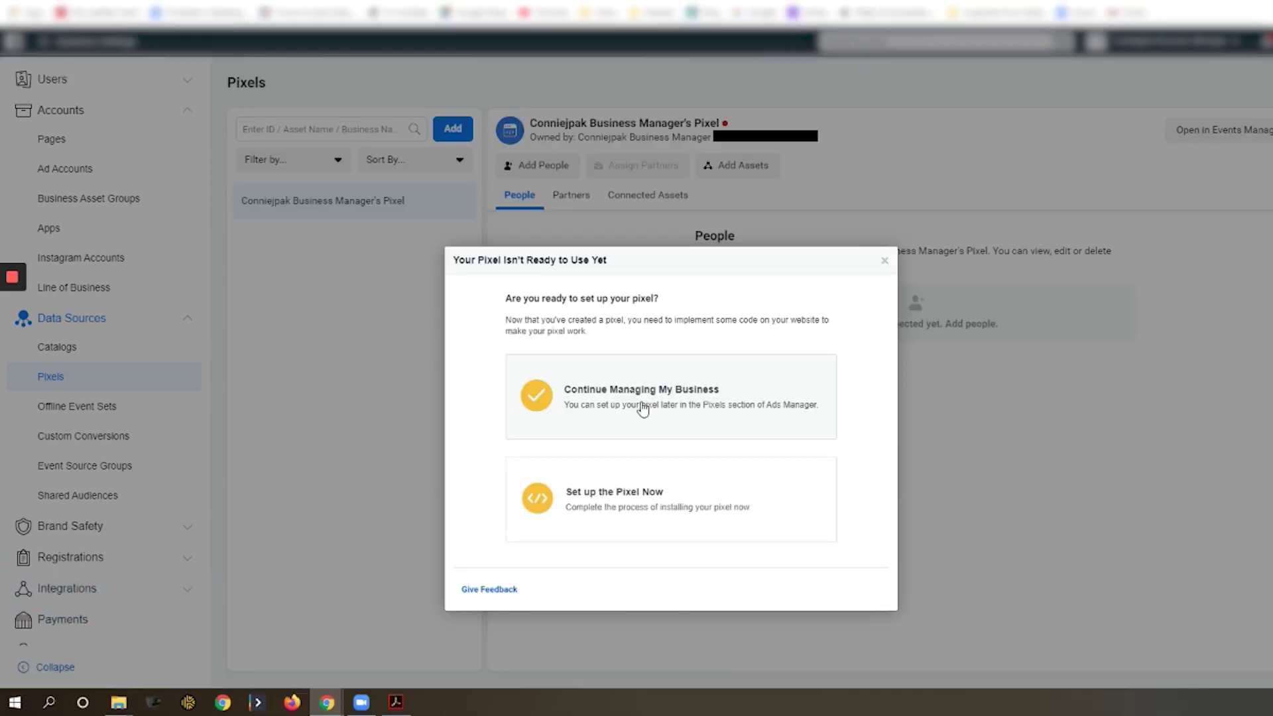
left_click(612, 476)
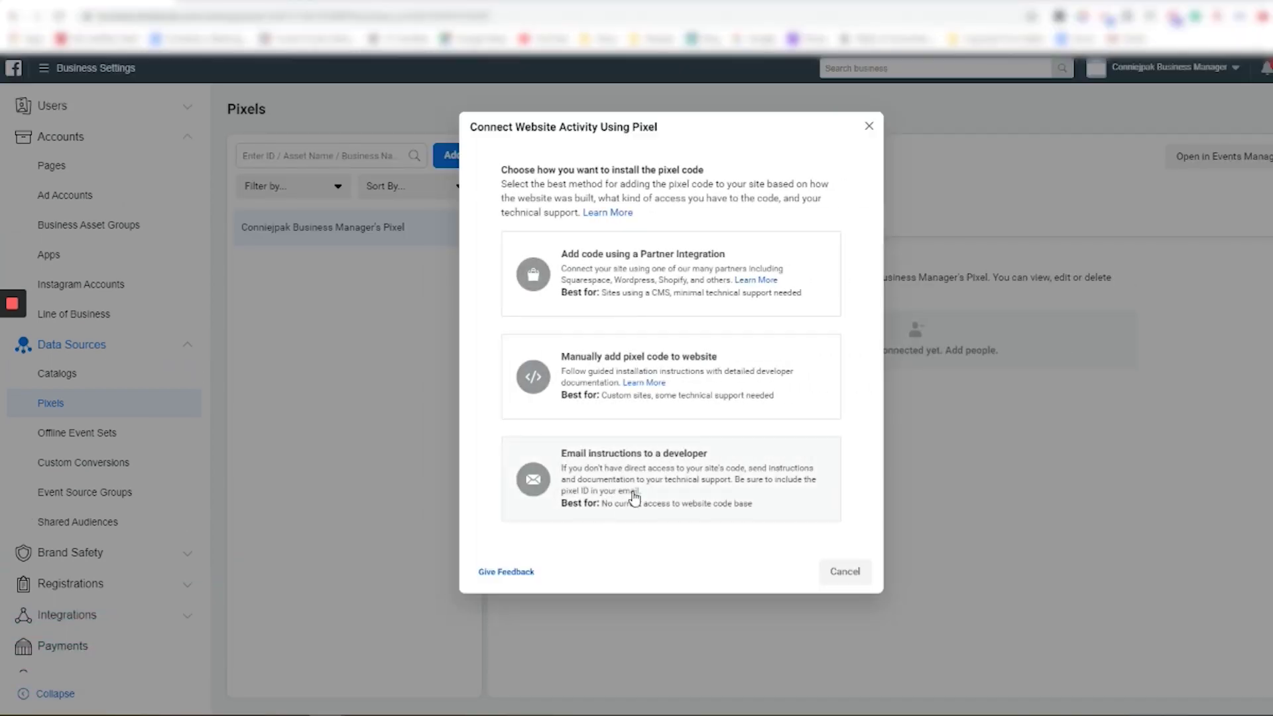
left_click(624, 361)
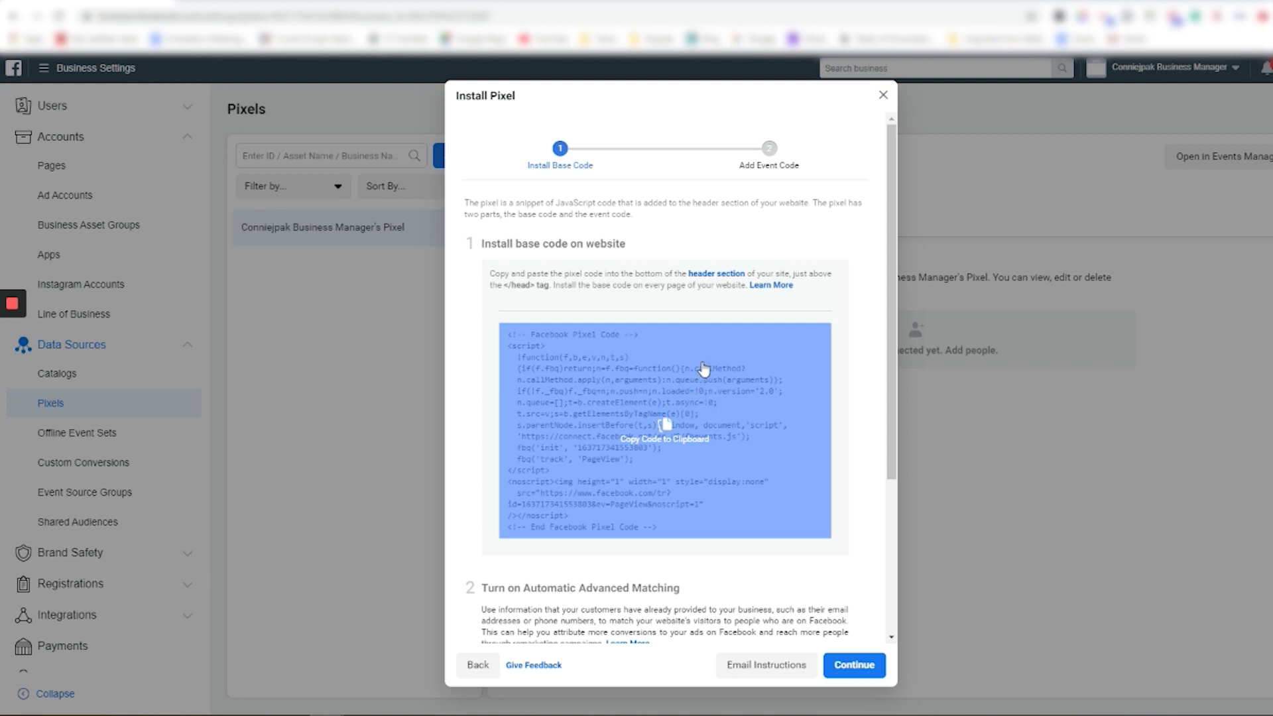
left_click(883, 95)
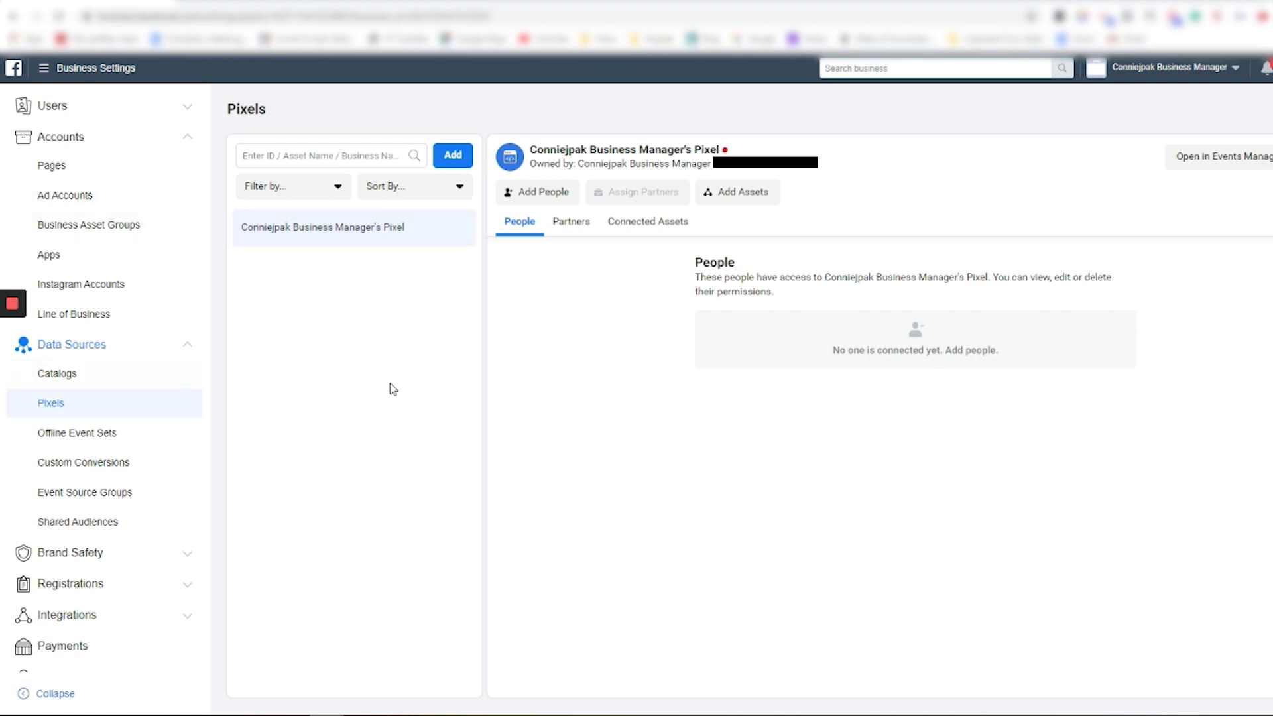
Give the listed person Manage Pixel admin access to the new pixel.
left_click(536, 191)
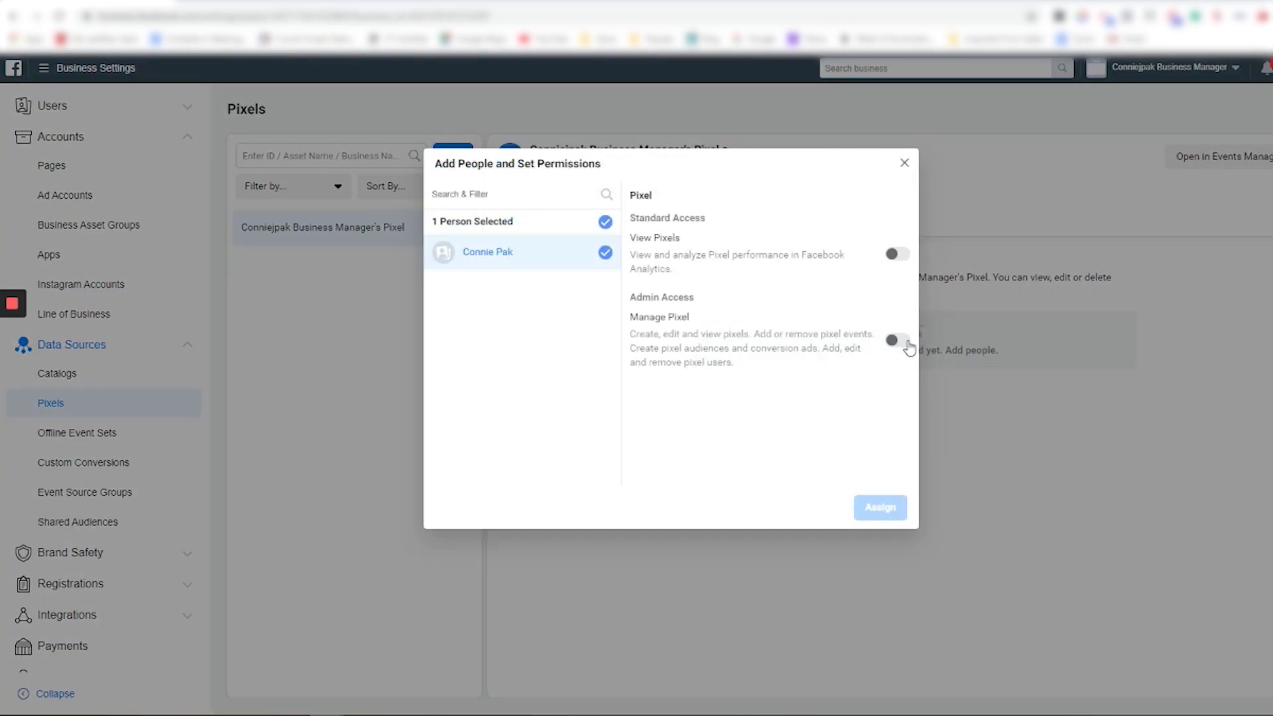
left_click(899, 342)
left_click(882, 507)
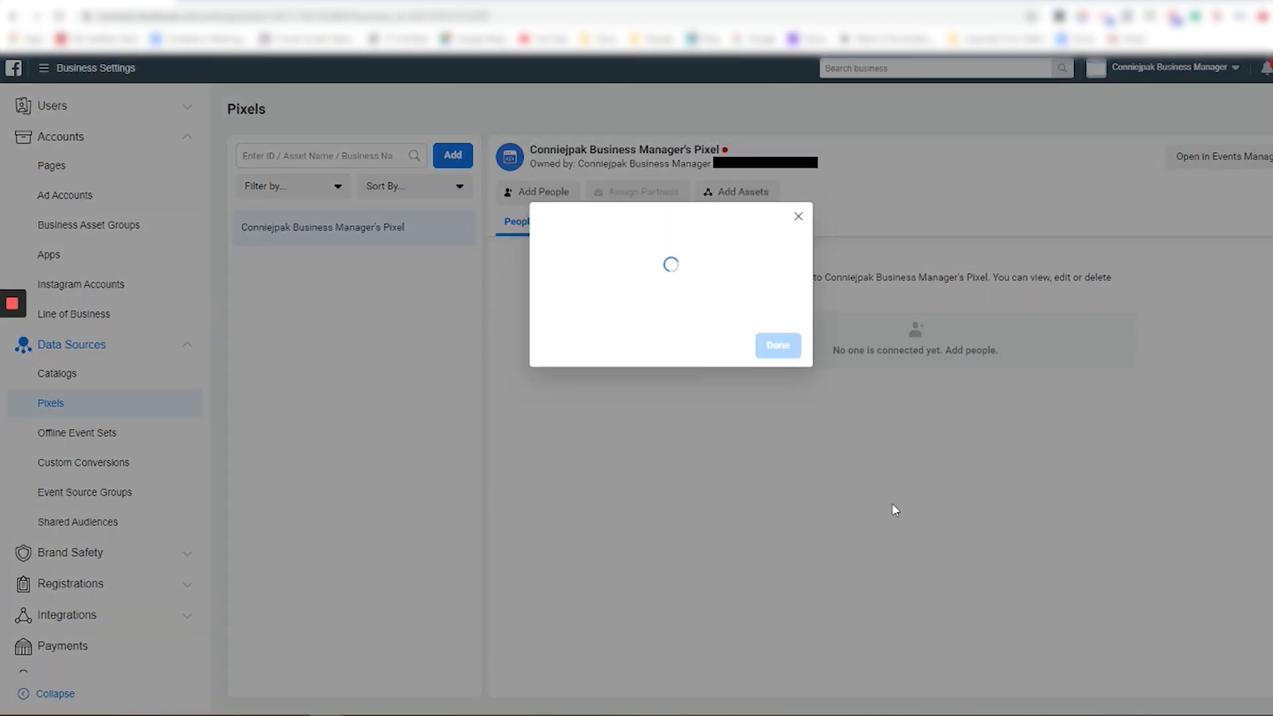
left_click(772, 341)
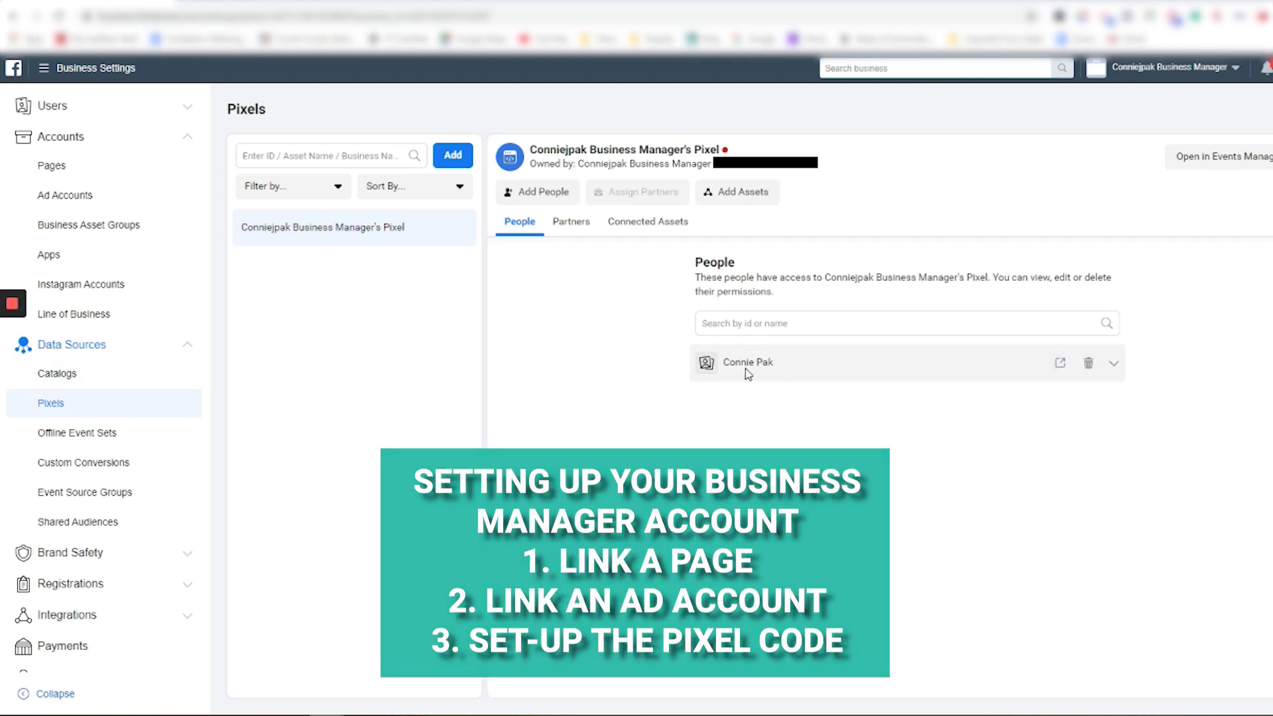
Recheck the Ad Accounts and Pages lists, then go to the business's Payment Methods settings.
left_click(83, 195)
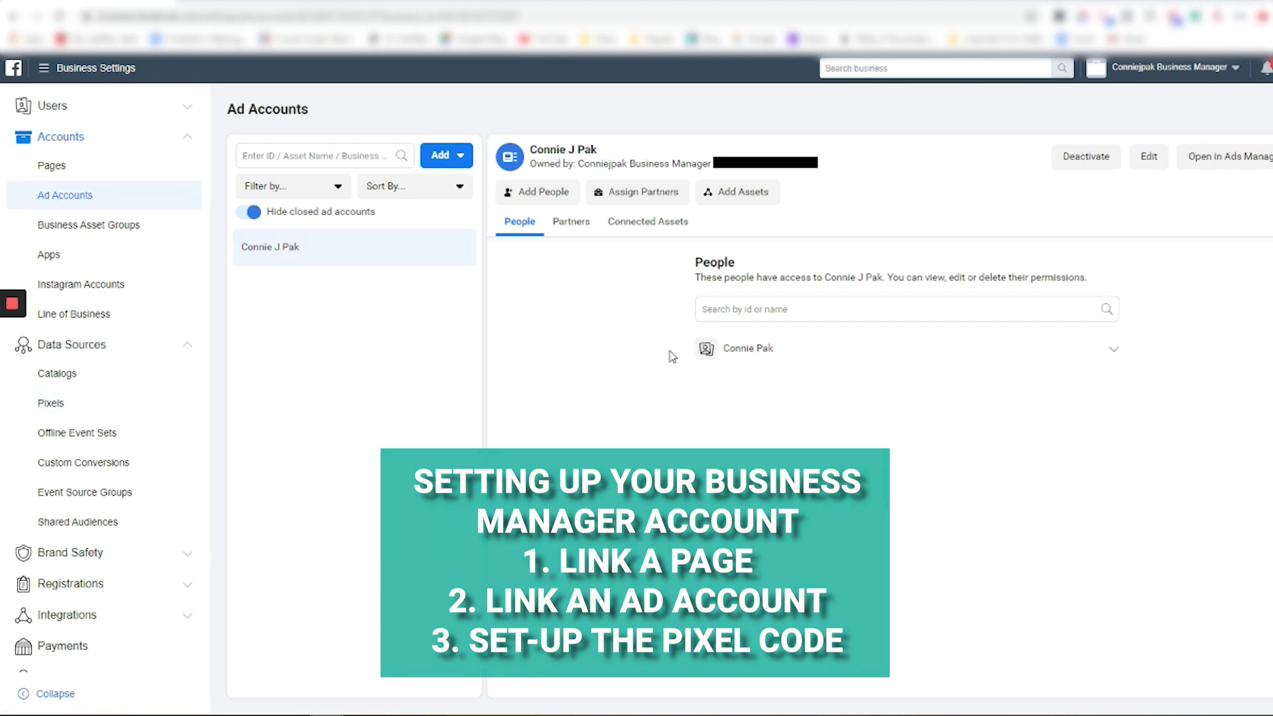
left_click(56, 174)
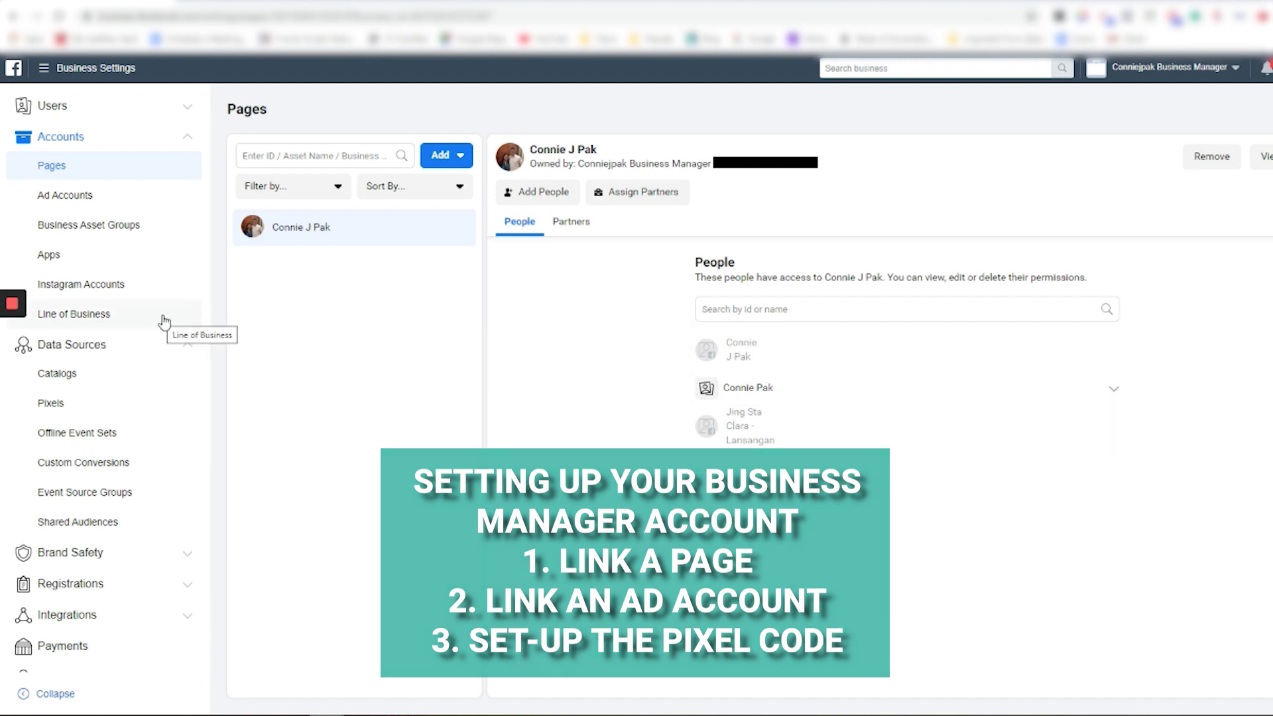
scroll(165, 322, "down", 2)
scroll(164, 322, "up", 3)
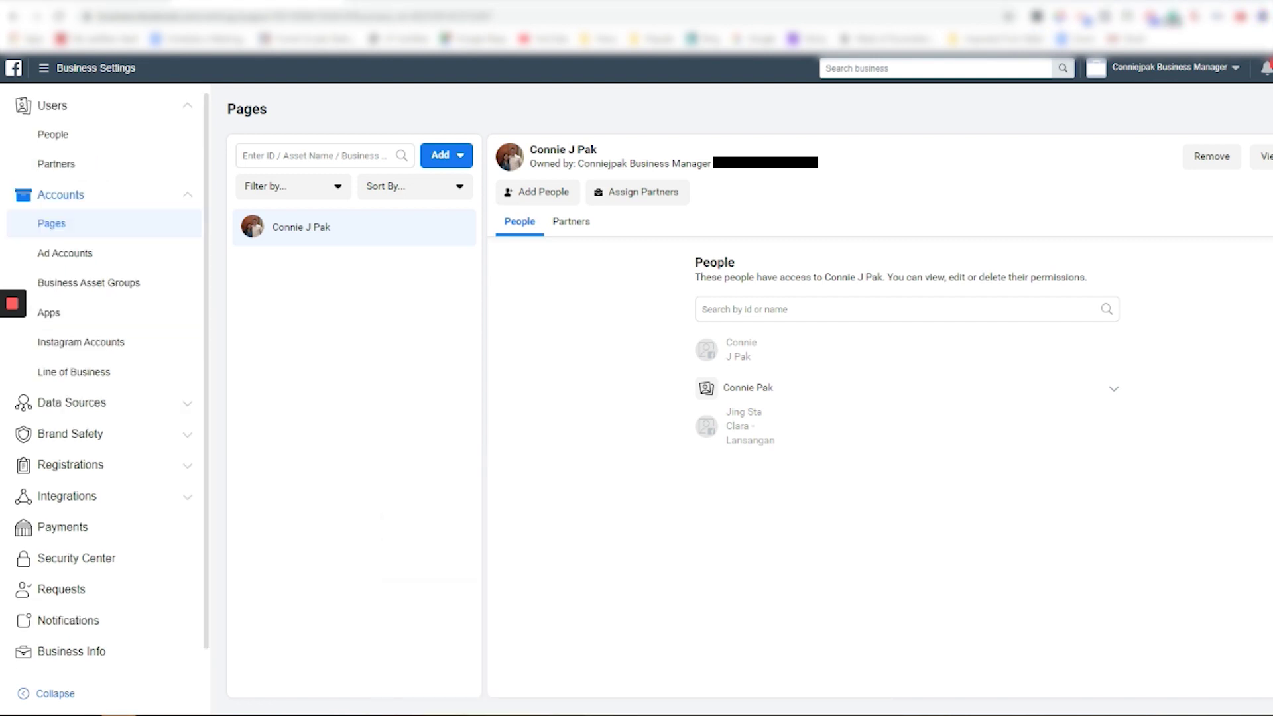
left_click(71, 532)
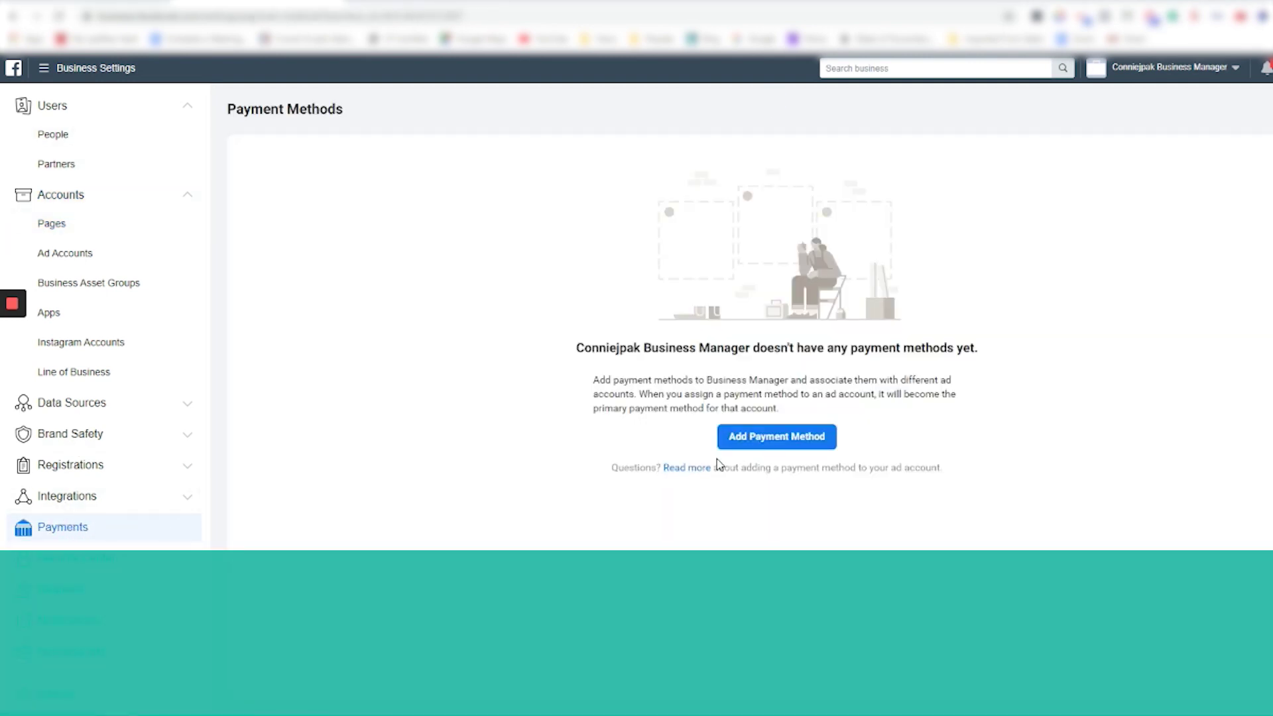
Bring up the Add Payment Method card form, then close it without adding a card.
left_click(761, 442)
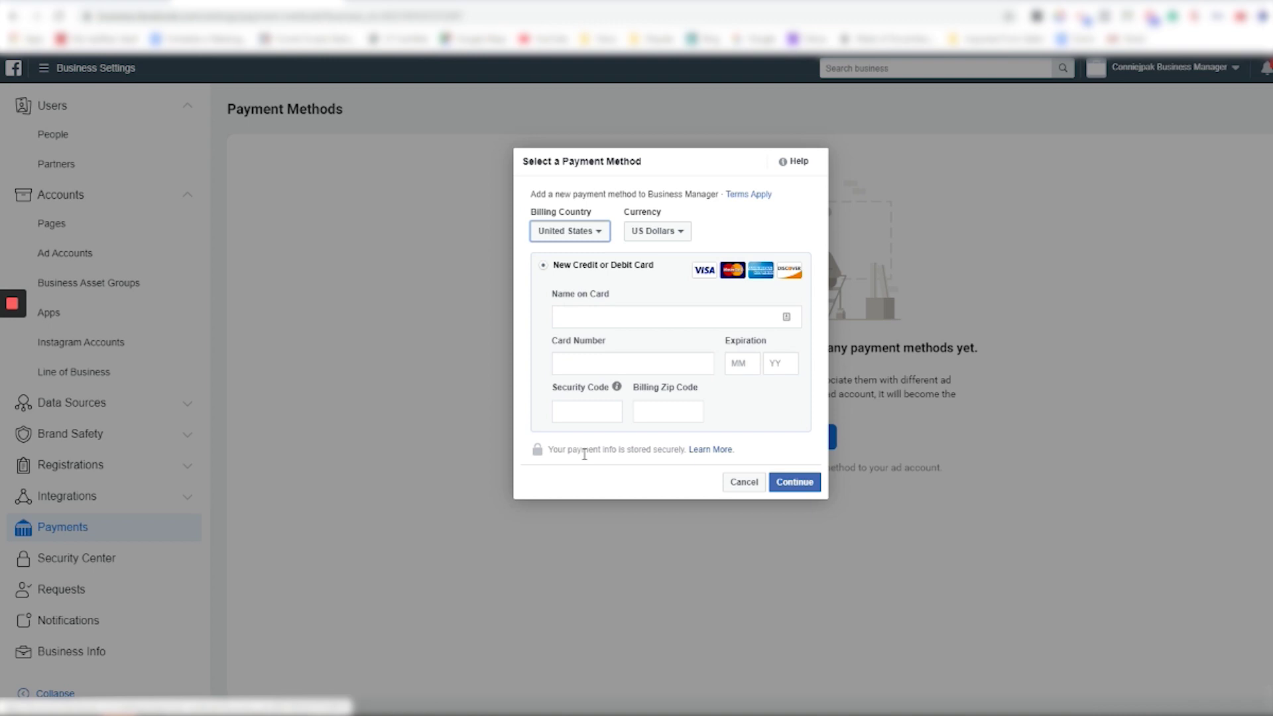
left_click(741, 489)
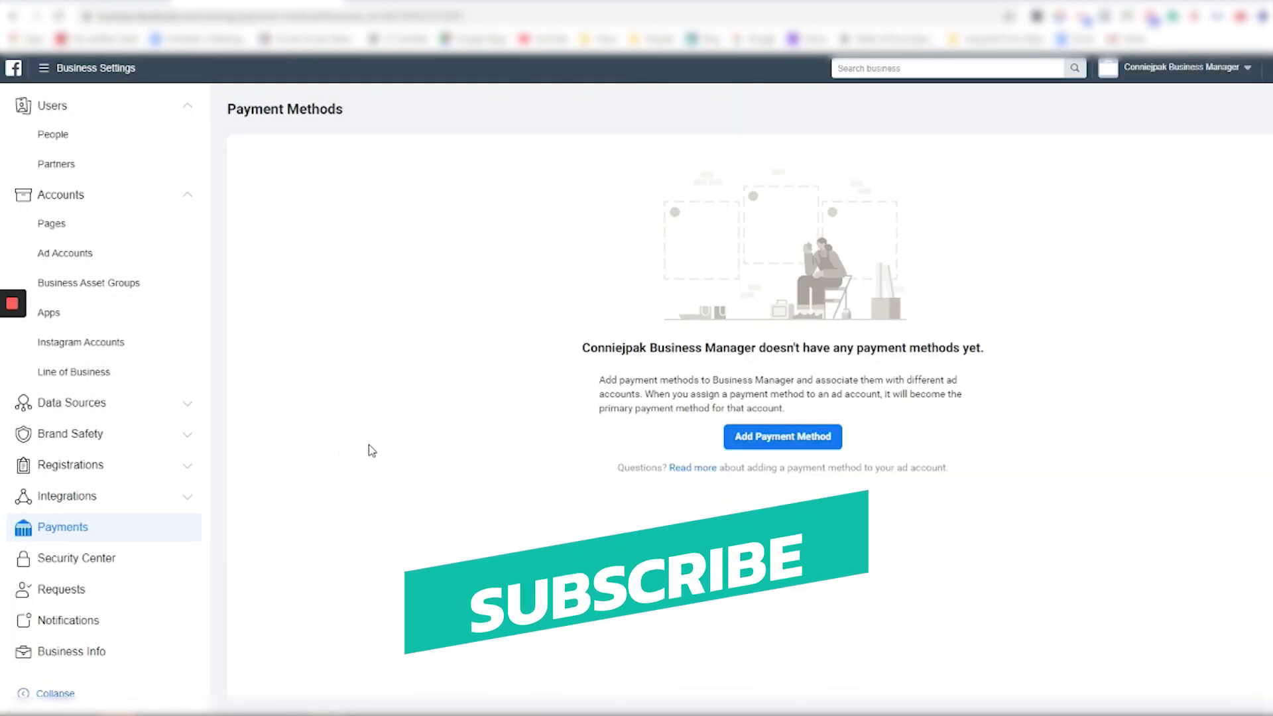